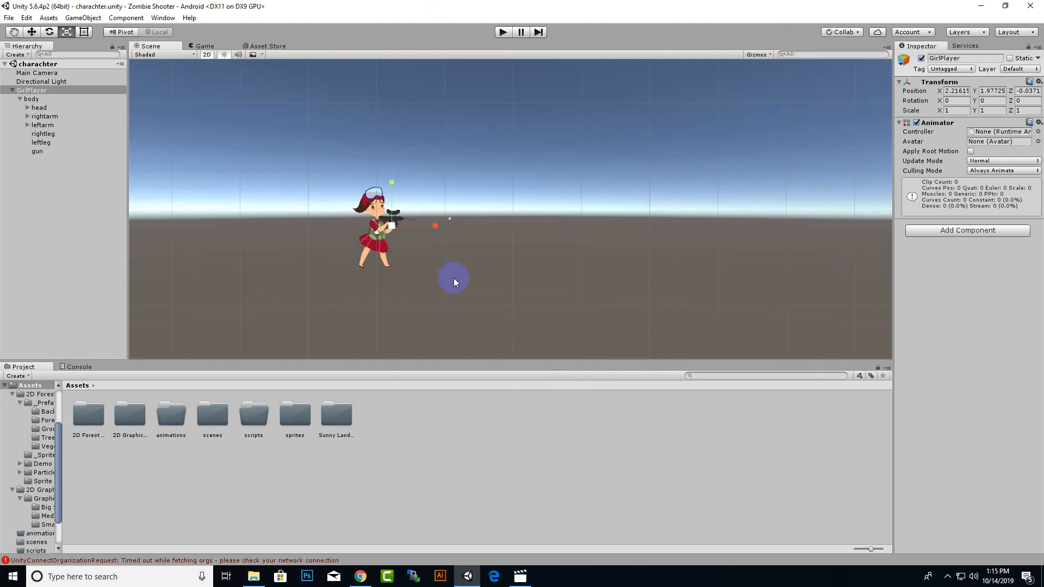
- Open the Animation window and dock it alongside Project and Console
{"action": "left_click", "coordinate": [163, 18]}
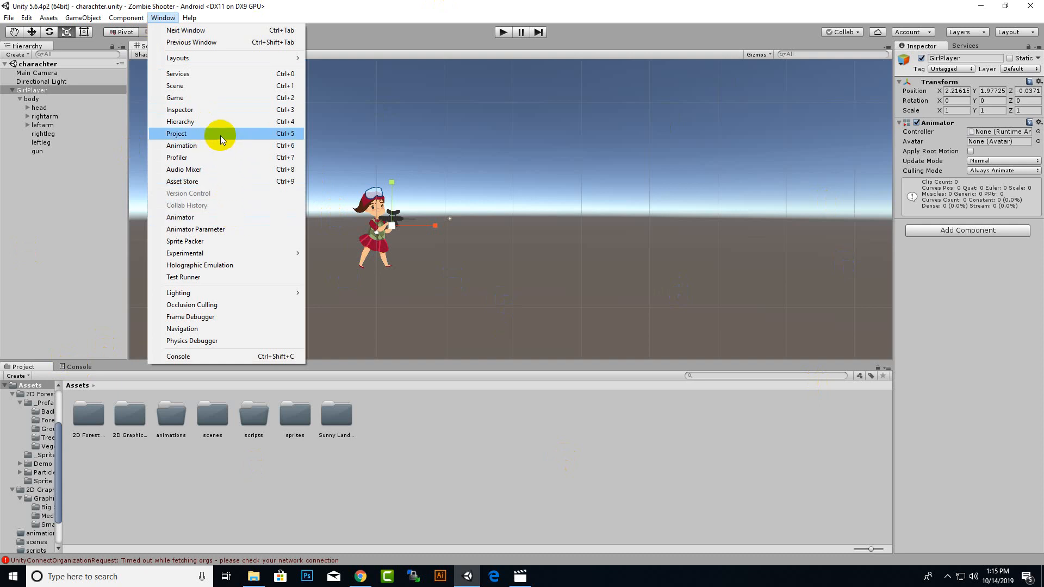
{"action": "left_click", "coordinate": [191, 151]}
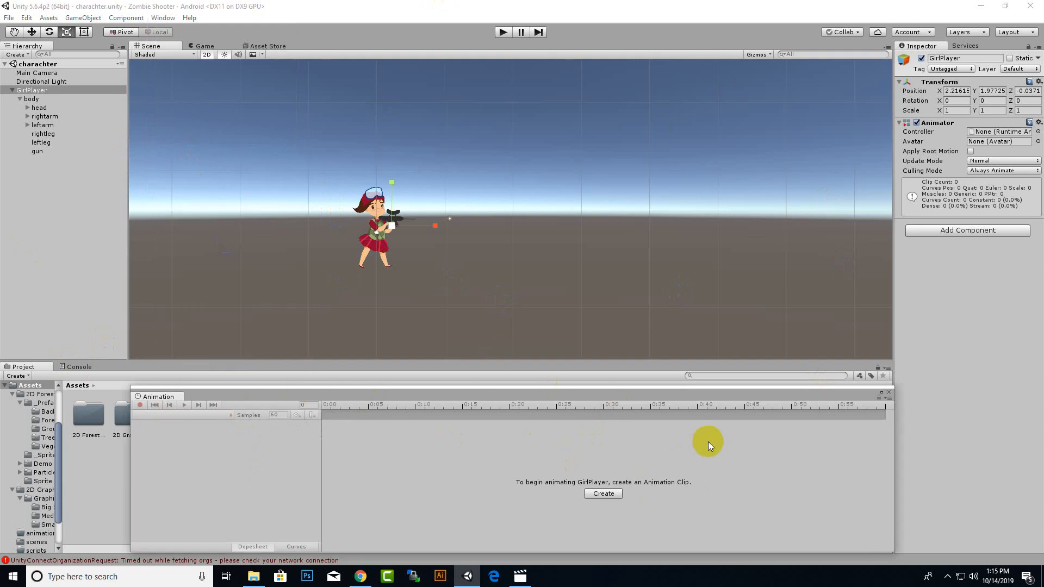
{"action": "left_click_drag", "start_coordinate": [155, 398], "coordinate": [123, 367]}
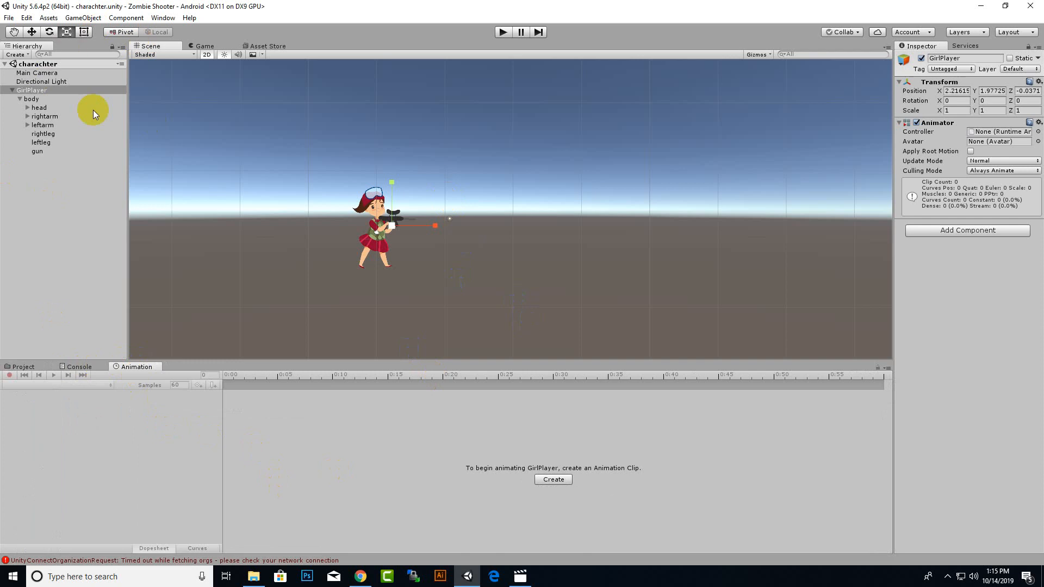
- Create an animation clip for GirlPlayer and save it as girlanimation in the project's animations folder
{"action": "left_click", "coordinate": [34, 90]}
{"action": "key", "text": "Left"}
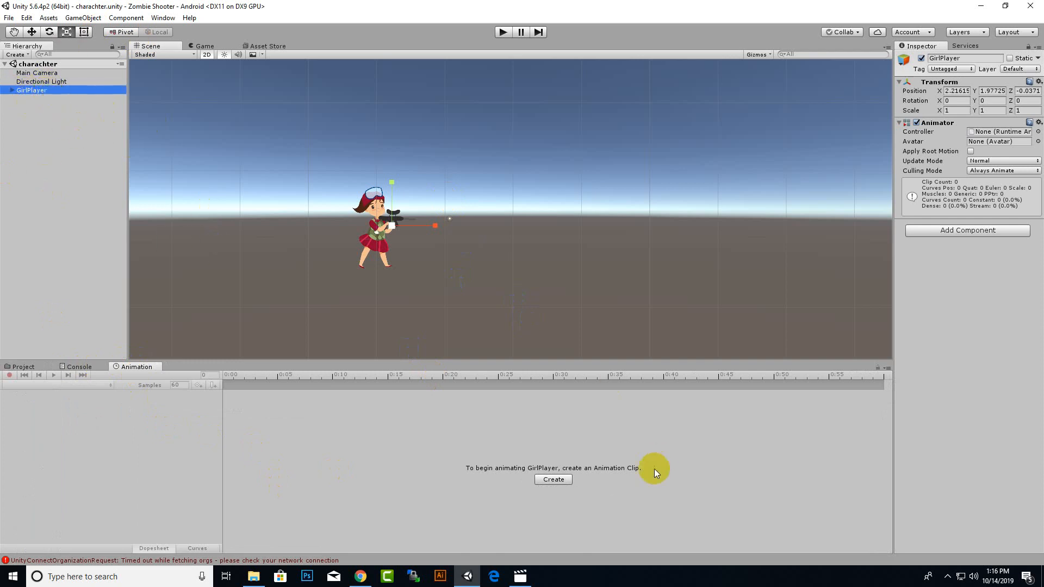
{"action": "left_click", "coordinate": [554, 480]}
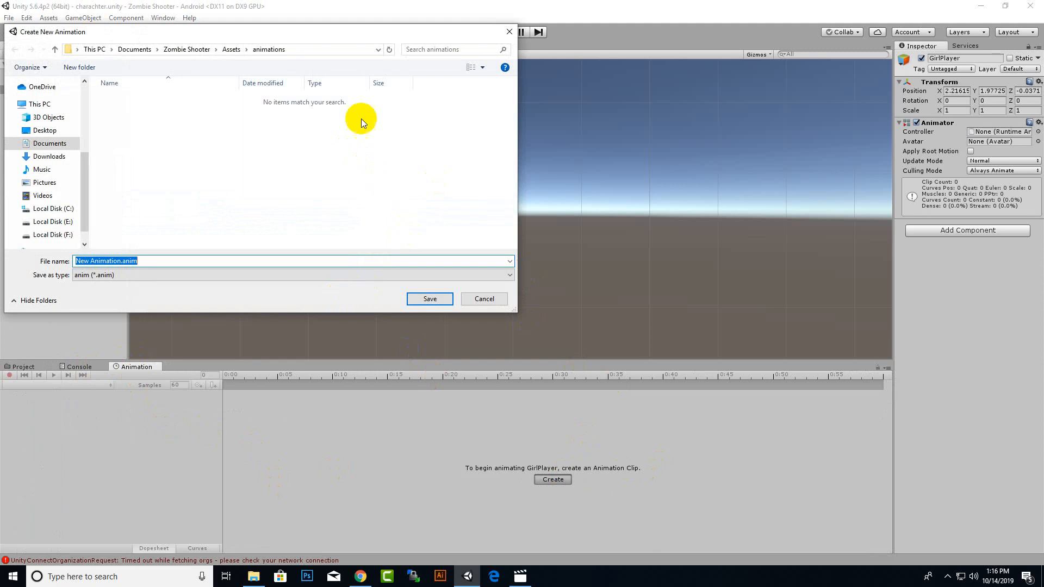
{"action": "left_click_drag", "start_coordinate": [402, 31], "coordinate": [486, 38]}
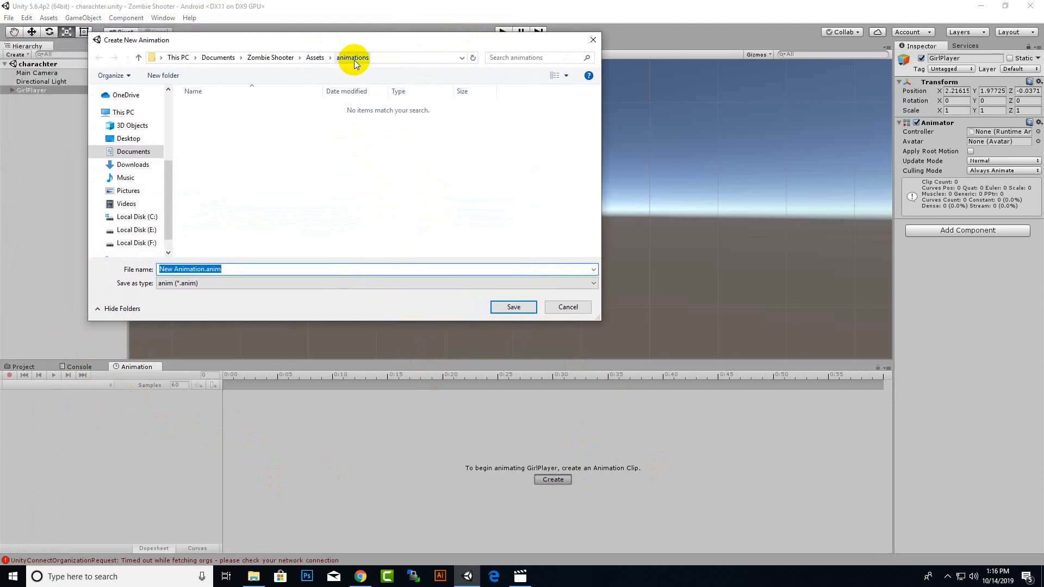
{"action": "left_click", "coordinate": [239, 272]}
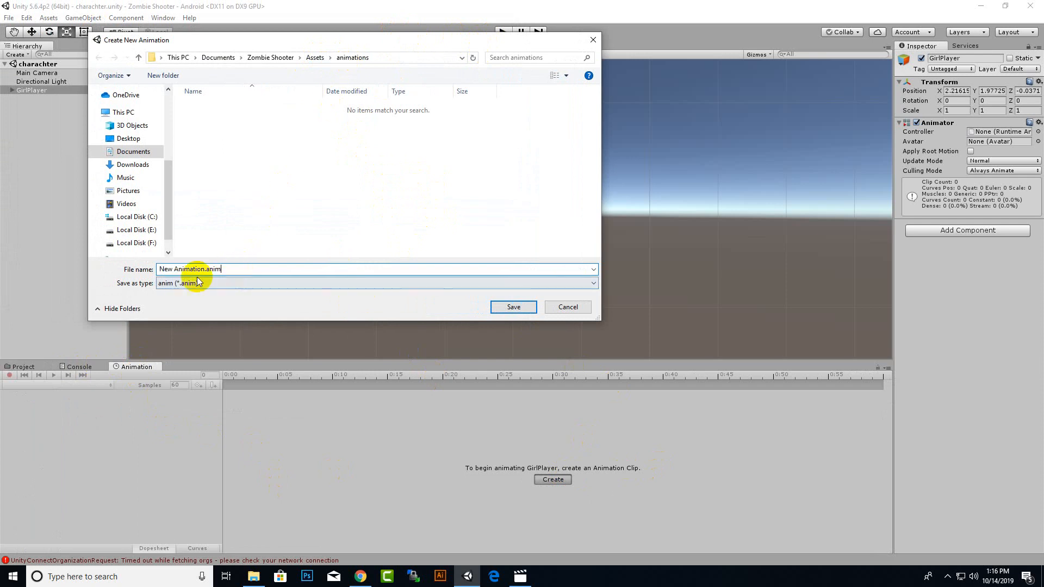
{"action": "left_click_drag", "start_coordinate": [205, 270], "coordinate": [74, 285]}
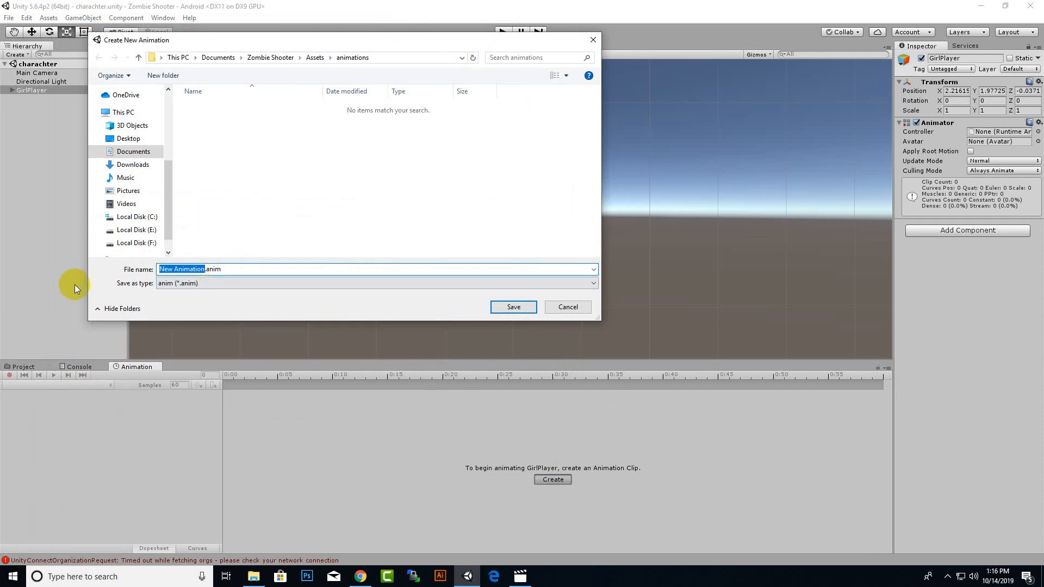
{"action": "type", "text": "girlanimation"}
{"action": "left_click", "coordinate": [512, 308]}
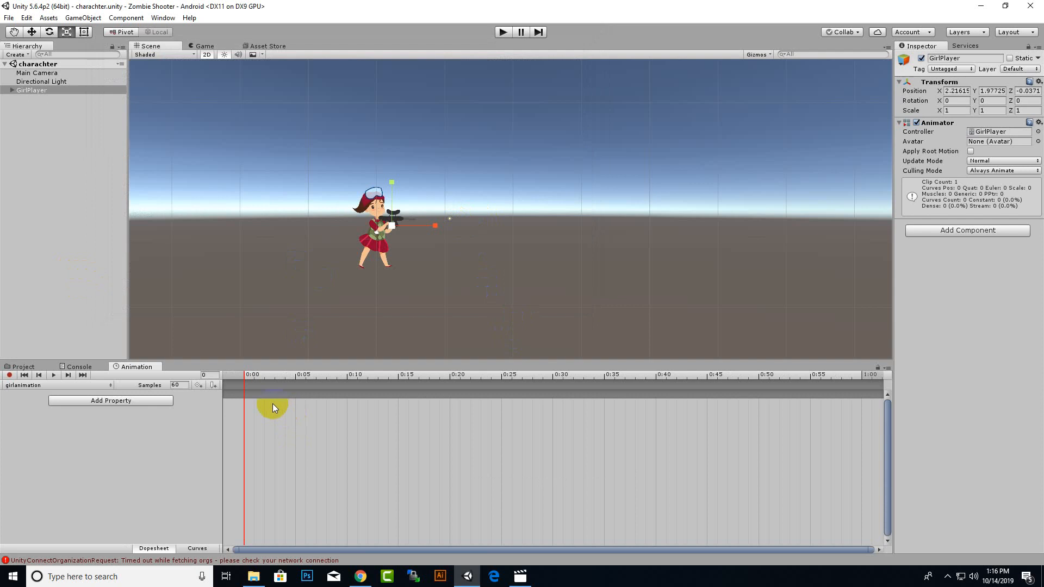
- Enable recording for girlanimation and key the body's position at frame 0 by moving it slightly, to about X -2.2
{"action": "middle_click_drag", "start_coordinate": [477, 262], "coordinate": [327, 291]}
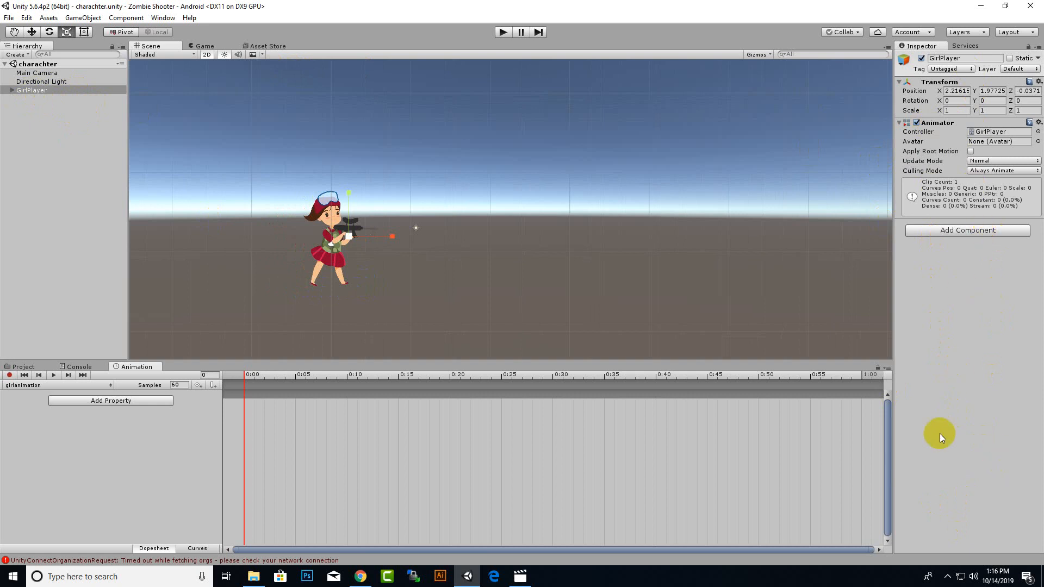
{"action": "left_click", "coordinate": [11, 90]}
{"action": "left_click", "coordinate": [25, 99]}
{"action": "left_click", "coordinate": [20, 99]}
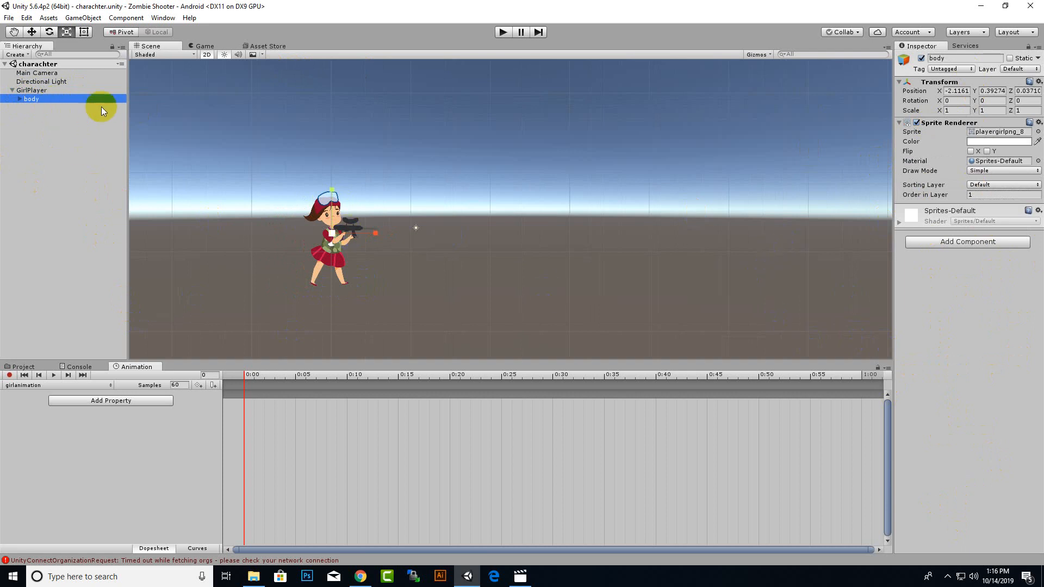
{"action": "left_click", "coordinate": [31, 34]}
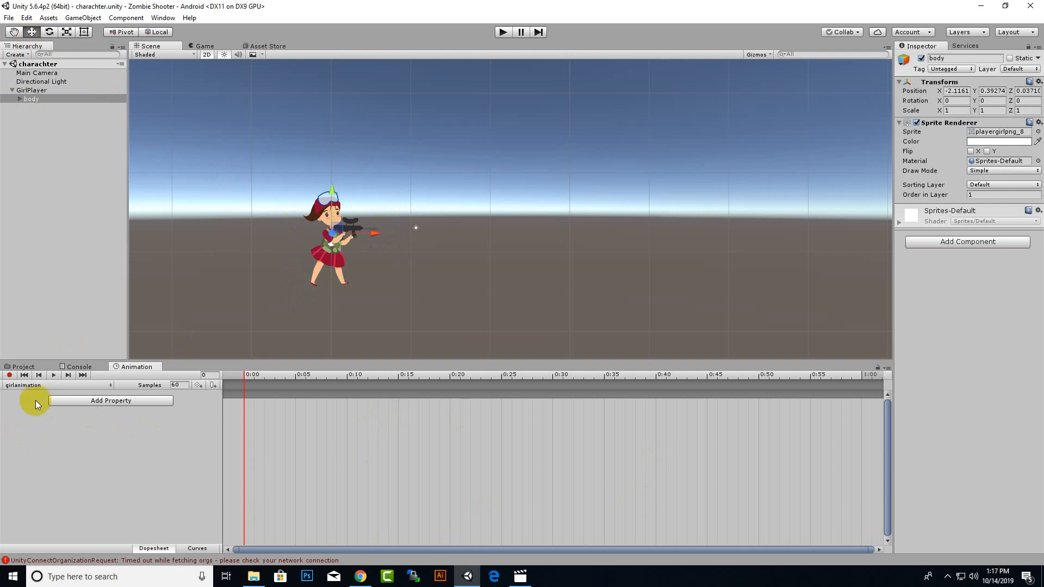
{"action": "left_click", "coordinate": [9, 375]}
{"action": "scroll", "coordinate": [280, 262], "scroll_direction": "up", "scroll_amount": 7}
{"action": "middle_click_drag", "start_coordinate": [373, 299], "coordinate": [481, 276]}
{"action": "scroll", "coordinate": [387, 230], "scroll_direction": "up", "scroll_amount": 3}
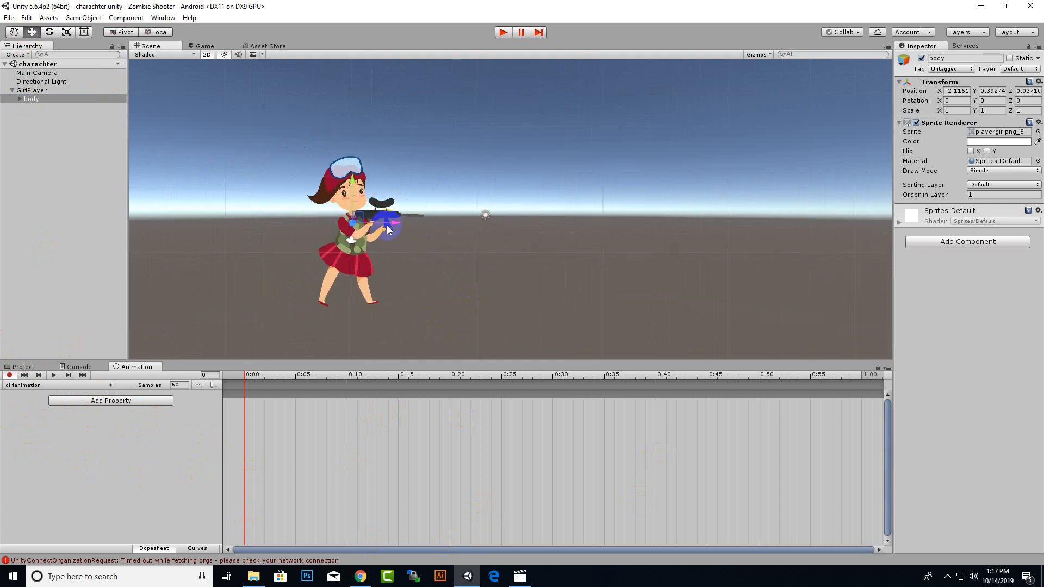
{"action": "left_click_drag", "start_coordinate": [389, 230], "coordinate": [386, 229]}
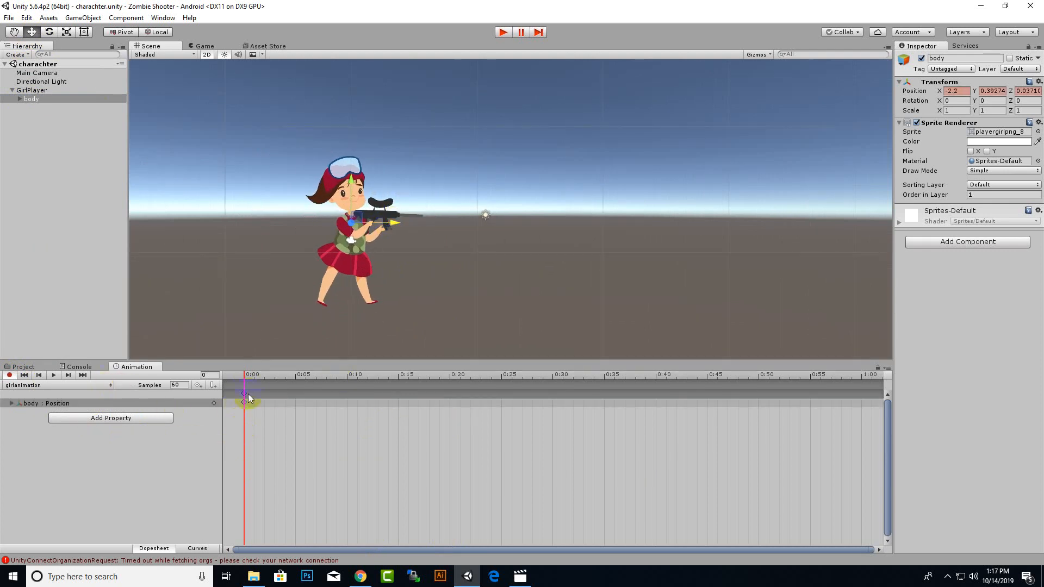
{"action": "left_click", "coordinate": [236, 439]}
- Set the body's position at the first keyframe to X 0, Y 0, Z 0
{"action": "left_click", "coordinate": [956, 91]}
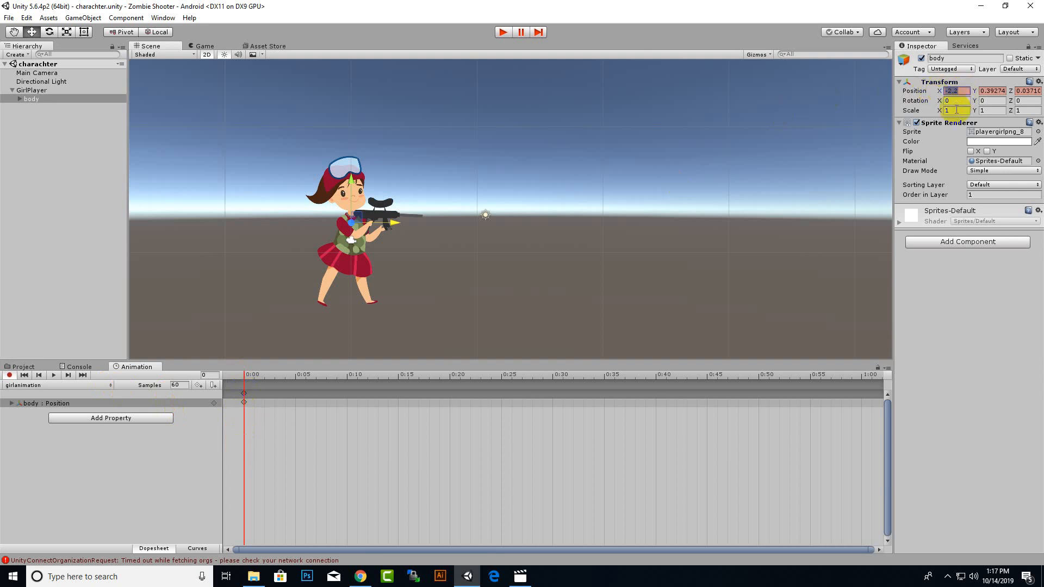
{"action": "type", "text": "0"}
{"action": "left_click", "coordinate": [992, 91]}
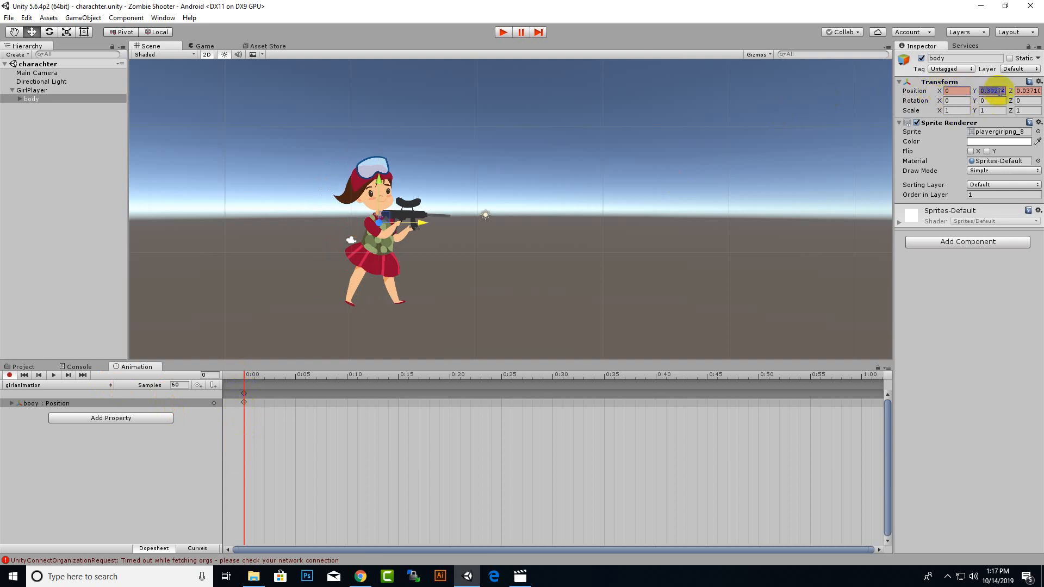
{"action": "type", "text": "0"}
{"action": "left_click", "coordinate": [1028, 91]}
{"action": "type", "text": "0"}
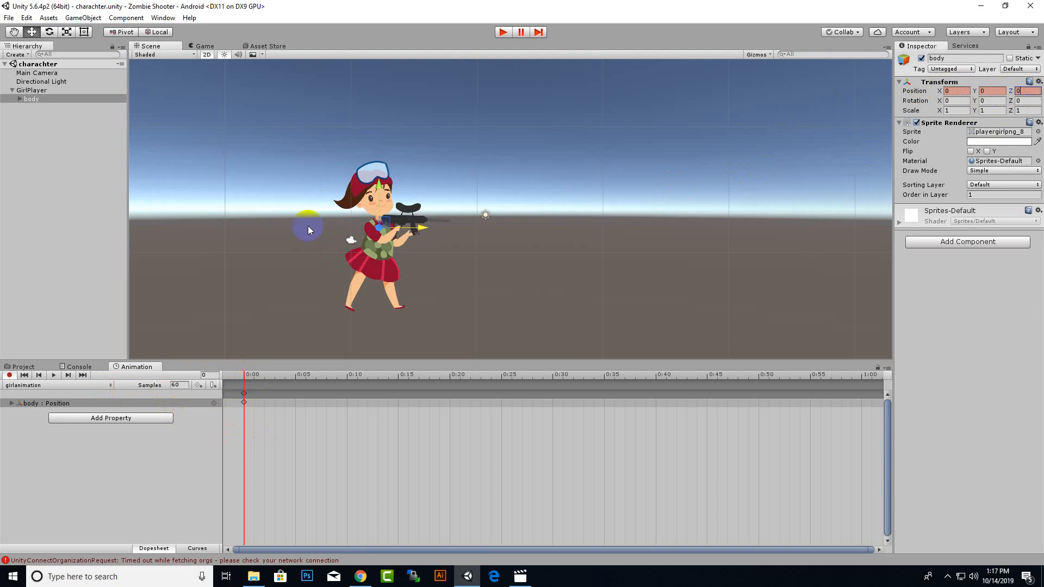
- Add a position keyframe at 1:00 by moving the body along X to about 25.72
{"action": "scroll", "coordinate": [302, 222], "scroll_direction": "down", "scroll_amount": 2}
{"action": "left_click", "coordinate": [251, 375]}
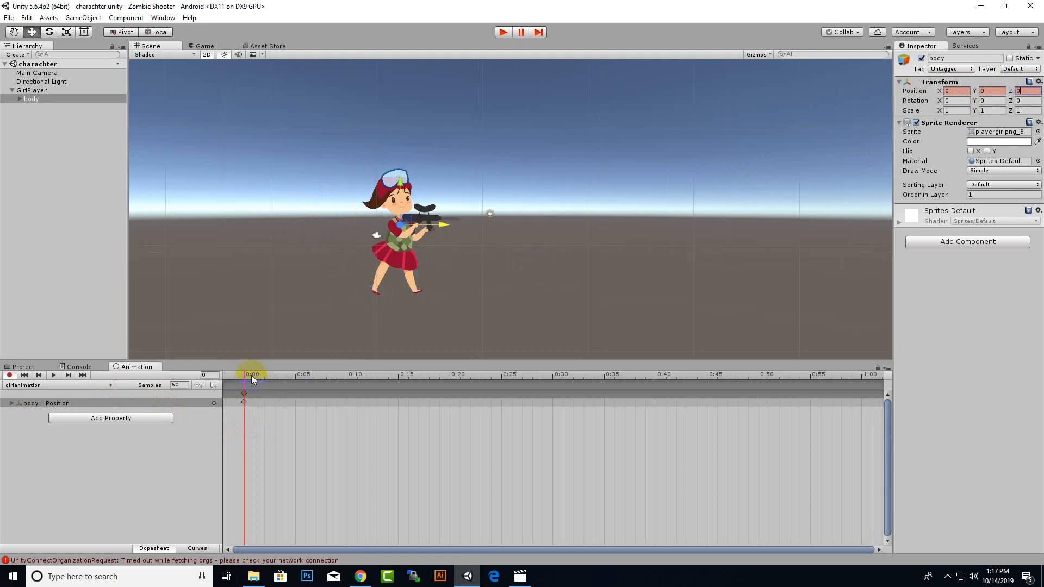
{"action": "left_click", "coordinate": [239, 390]}
{"action": "left_click", "coordinate": [861, 375]}
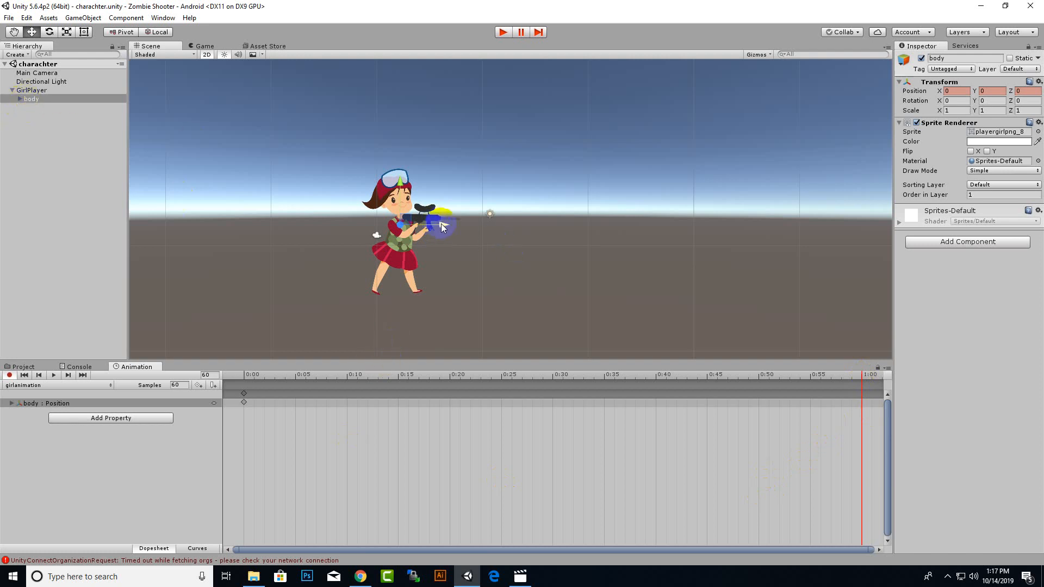
{"action": "left_click_drag", "start_coordinate": [441, 235], "coordinate": [721, 234]}
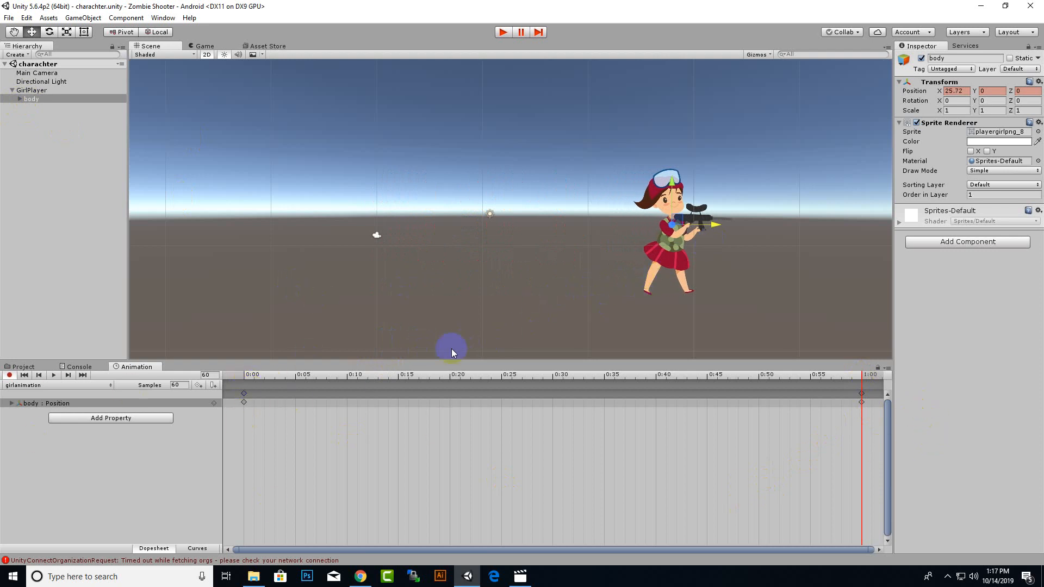
- Play back the clip to check the body's movement, and stop the playback at frame 13
{"action": "left_click", "coordinate": [83, 375]}
{"action": "left_click", "coordinate": [53, 375]}
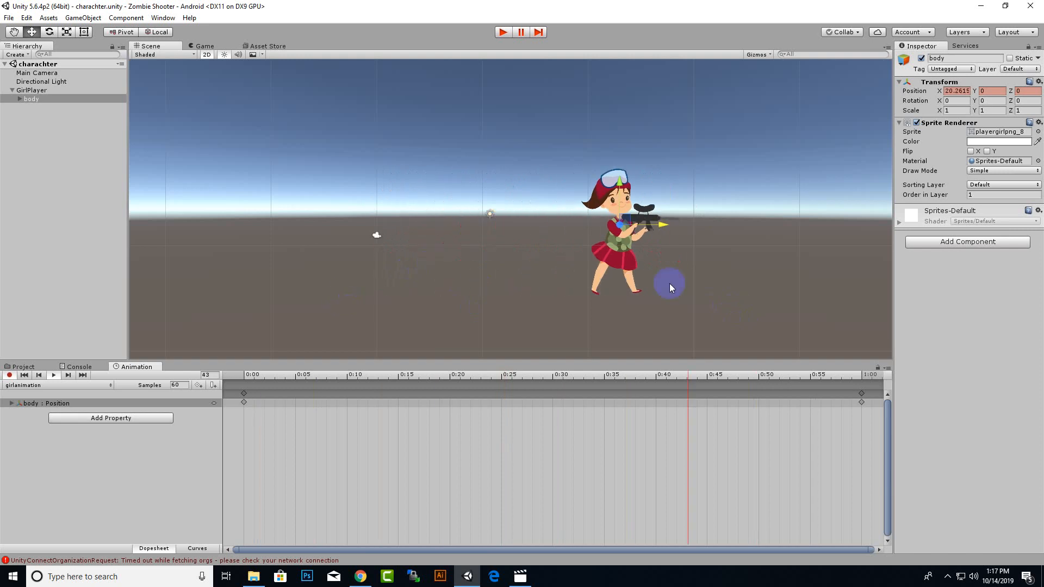
{"action": "left_click", "coordinate": [52, 376]}
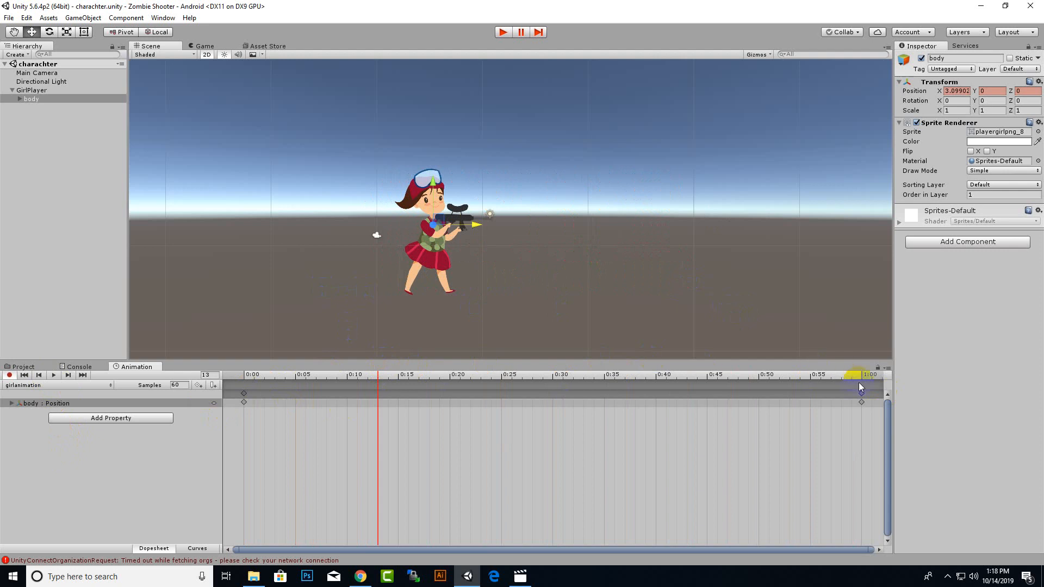
{"action": "left_click", "coordinate": [642, 429]}
{"action": "scroll", "coordinate": [406, 299], "scroll_direction": "down", "scroll_amount": 6}
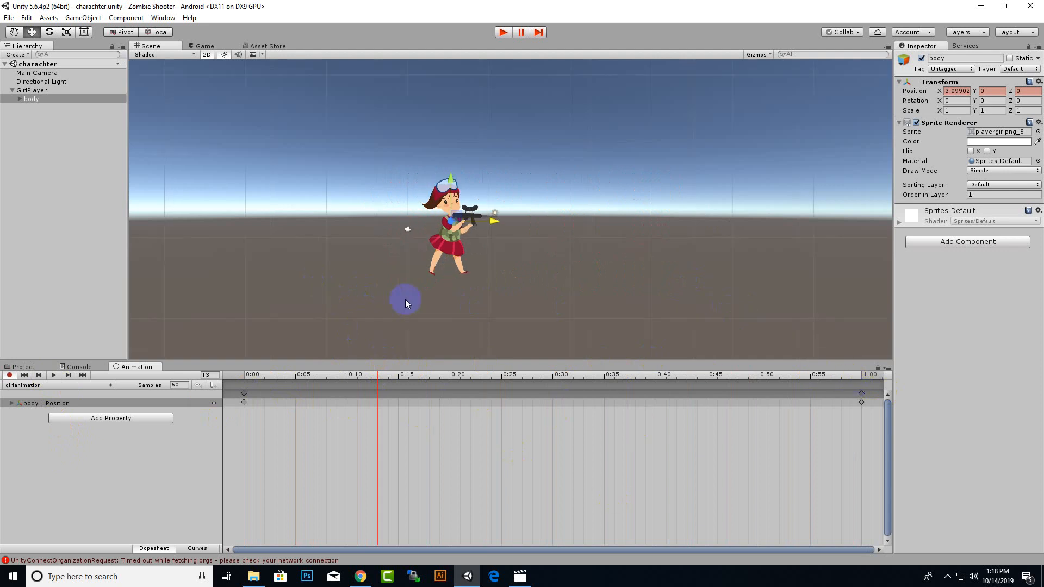
{"action": "scroll", "coordinate": [405, 299], "scroll_direction": "up", "scroll_amount": 6}
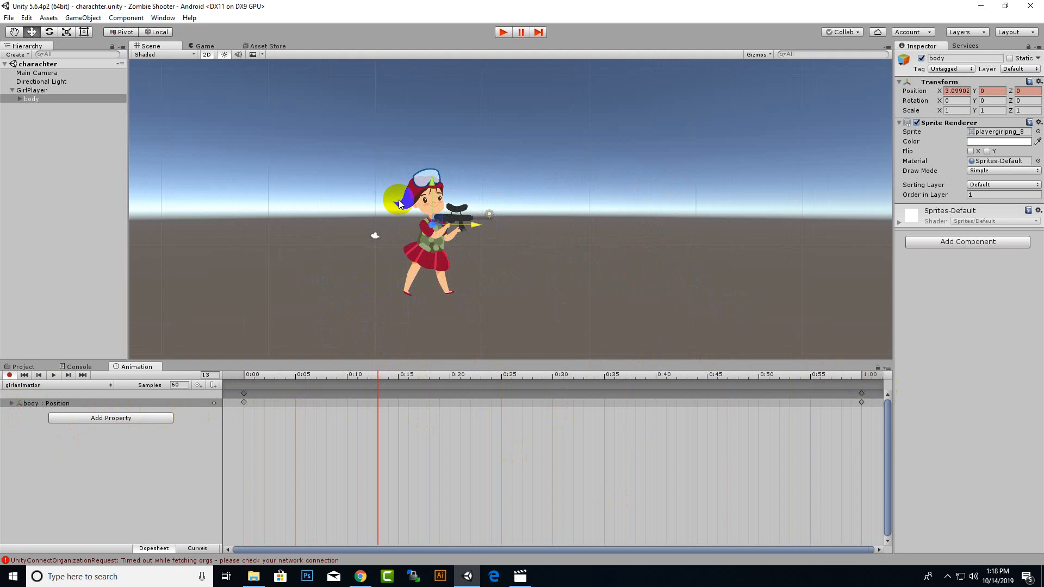
- Key the head's position at frame 13 by moving it slightly, to about X 0.48, Y 1.07
{"action": "left_click", "coordinate": [20, 98]}
{"action": "scroll", "coordinate": [375, 239], "scroll_direction": "up", "scroll_amount": 3}
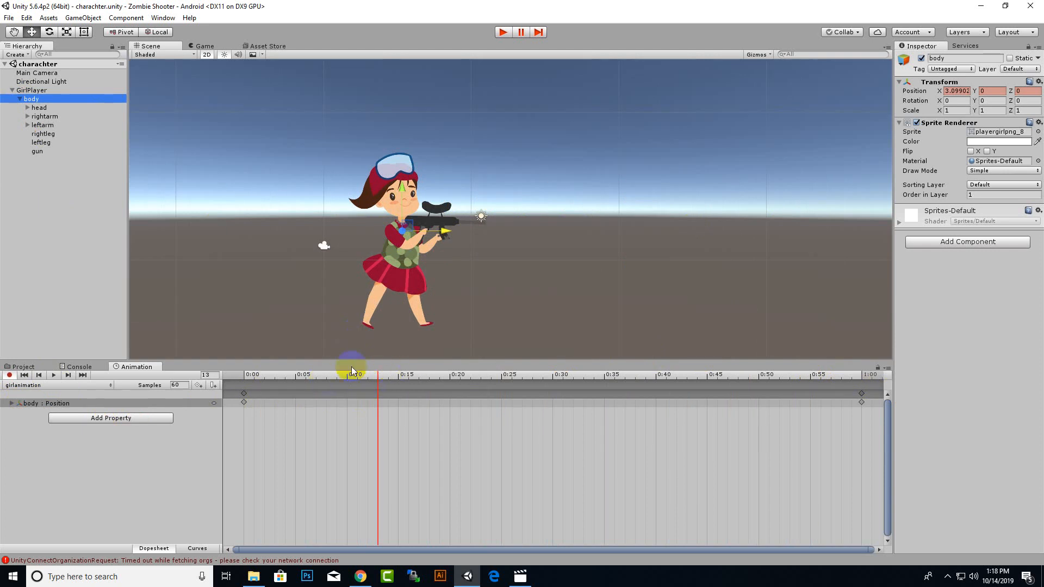
{"action": "left_click", "coordinate": [38, 108]}
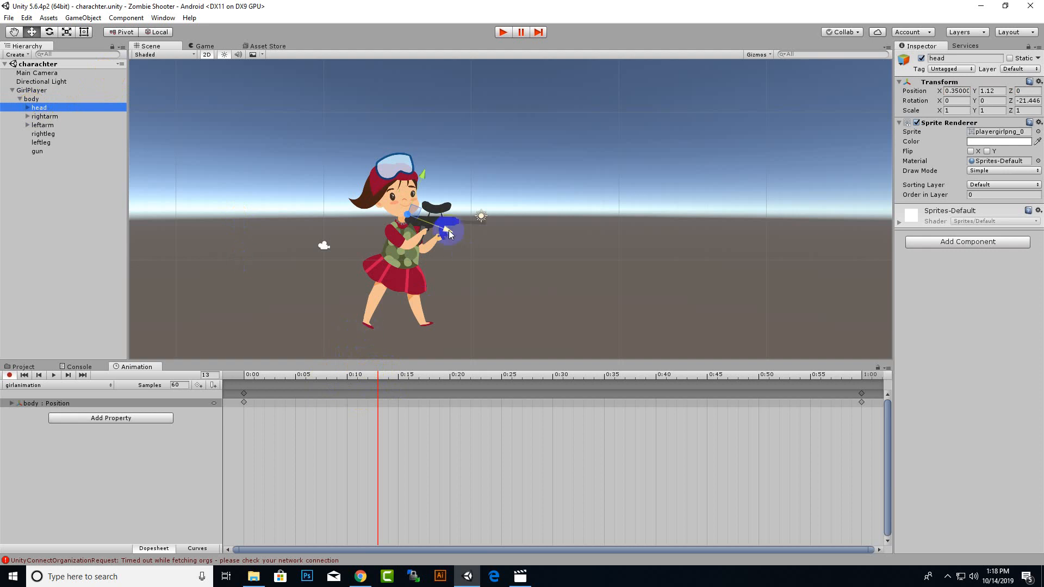
{"action": "left_click_drag", "start_coordinate": [449, 234], "coordinate": [453, 233]}
{"action": "scroll", "coordinate": [427, 351], "scroll_direction": "up", "scroll_amount": 2}
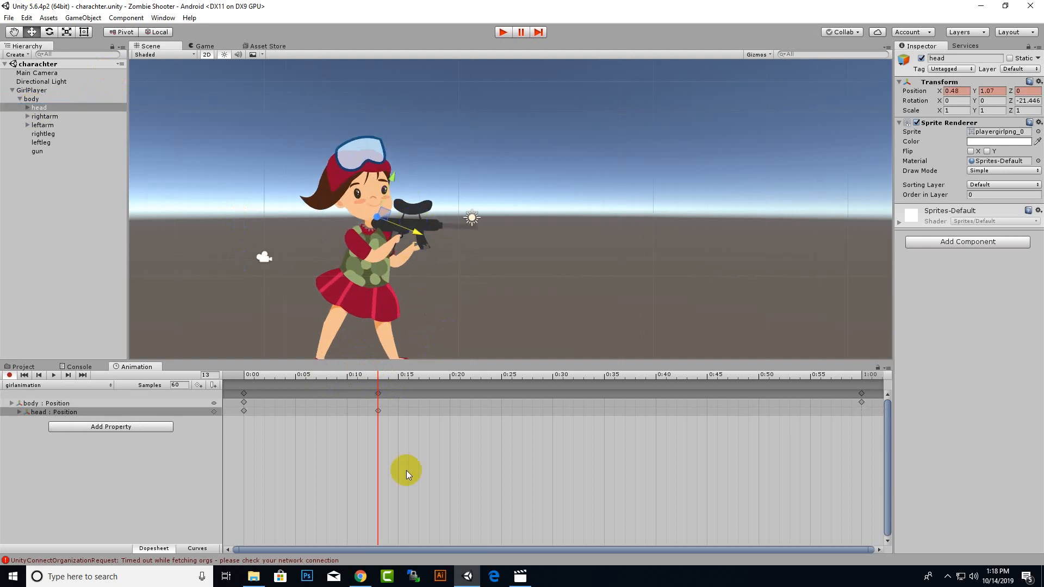
- Rotate the head to about -16.25 degrees around Z at frame 13
{"action": "left_click", "coordinate": [370, 457]}
{"action": "left_click", "coordinate": [49, 31]}
{"action": "scroll", "coordinate": [303, 159], "scroll_direction": "up", "scroll_amount": 2}
{"action": "left_click_drag", "start_coordinate": [411, 263], "coordinate": [369, 211]}
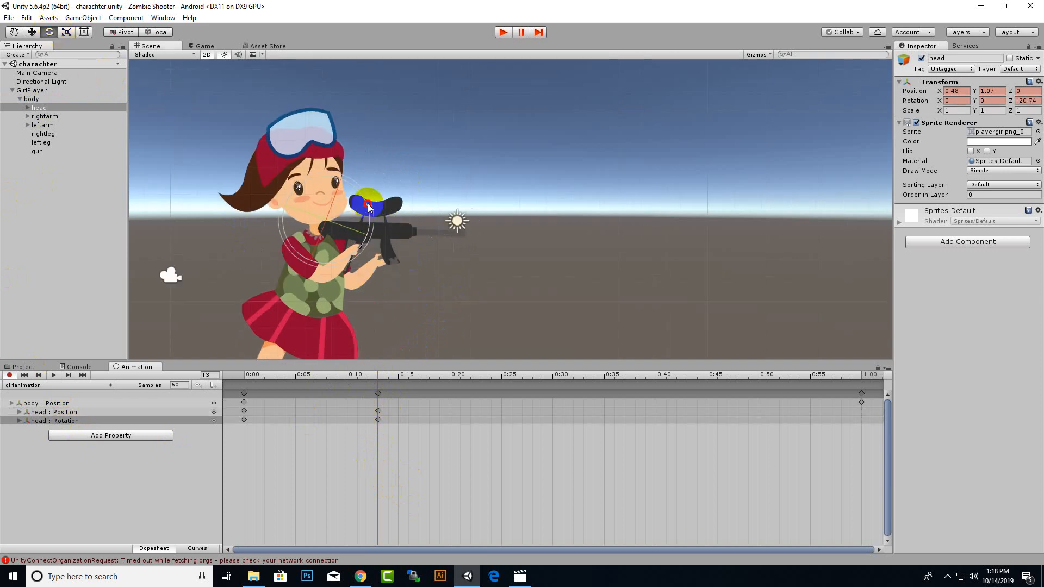
- Move the head to about X 0.4, Y 1.25 at frame 13 and play back the clip to check it
{"action": "left_click", "coordinate": [31, 32]}
{"action": "left_click_drag", "start_coordinate": [367, 229], "coordinate": [334, 179]}
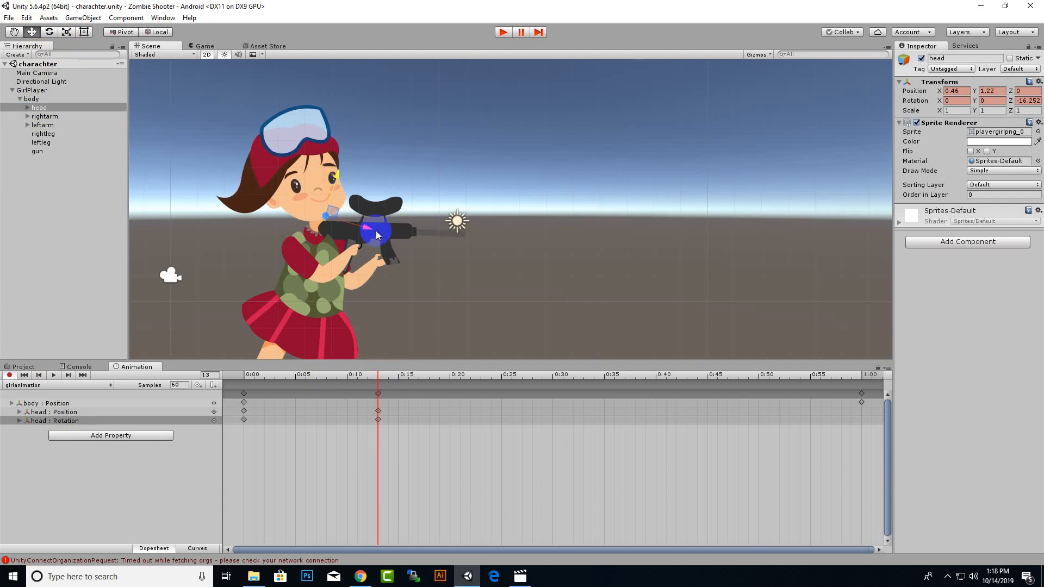
{"action": "left_click_drag", "start_coordinate": [365, 227], "coordinate": [362, 228]}
{"action": "left_click_drag", "start_coordinate": [336, 177], "coordinate": [336, 175]}
{"action": "left_click_drag", "start_coordinate": [363, 229], "coordinate": [365, 229]}
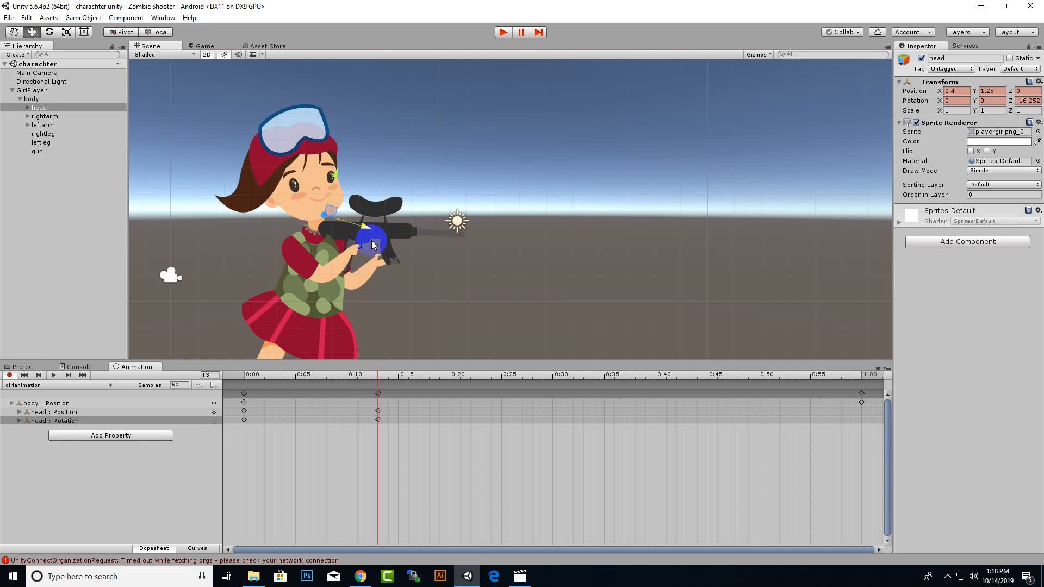
{"action": "left_click", "coordinate": [57, 375]}
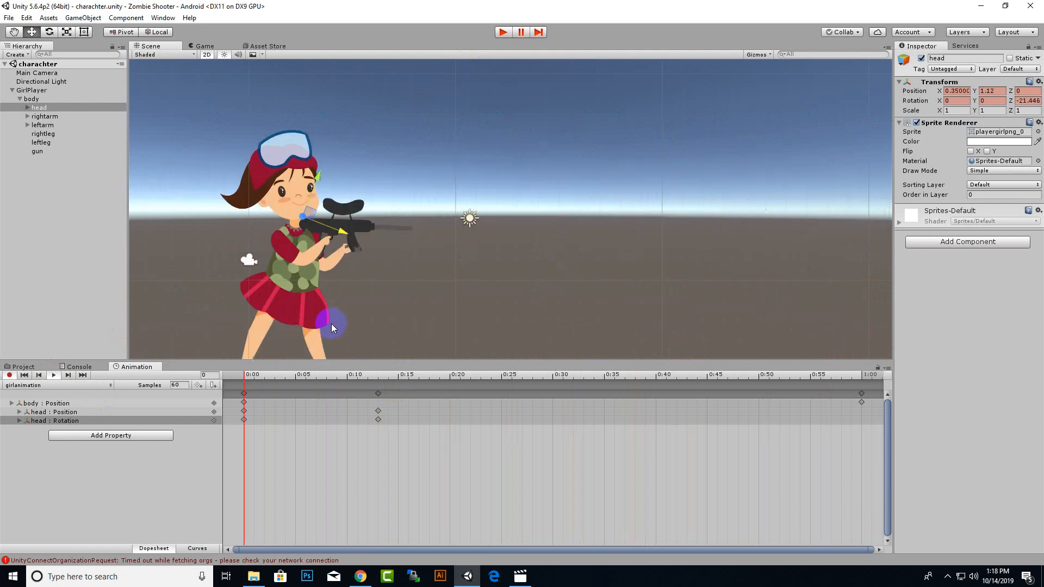
{"action": "left_click", "coordinate": [54, 375]}
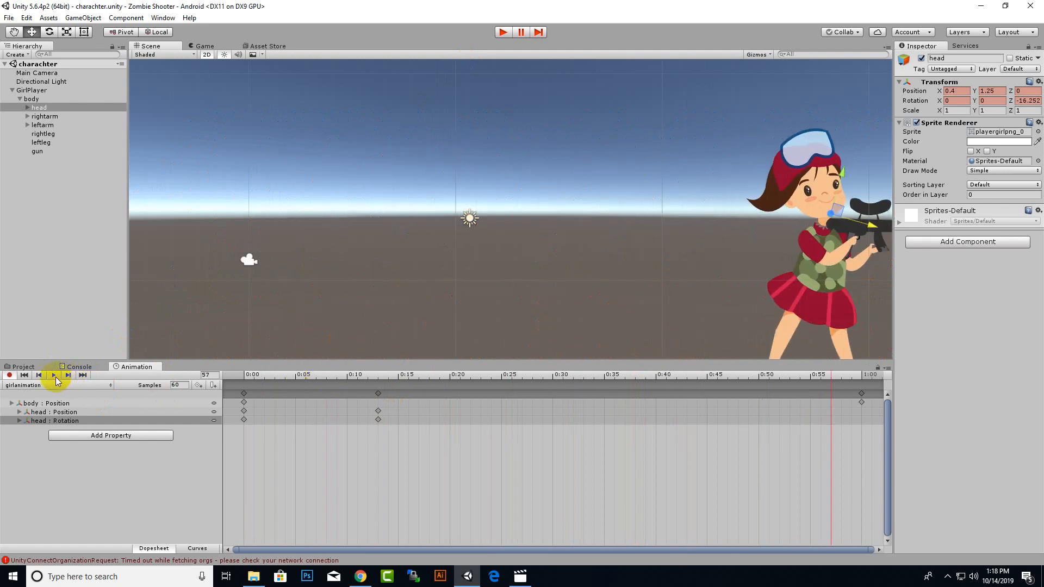
- Move the head at frame 13 to about X 0.52, Y 3.14 and play back the clip to check it
{"action": "left_click", "coordinate": [379, 392]}
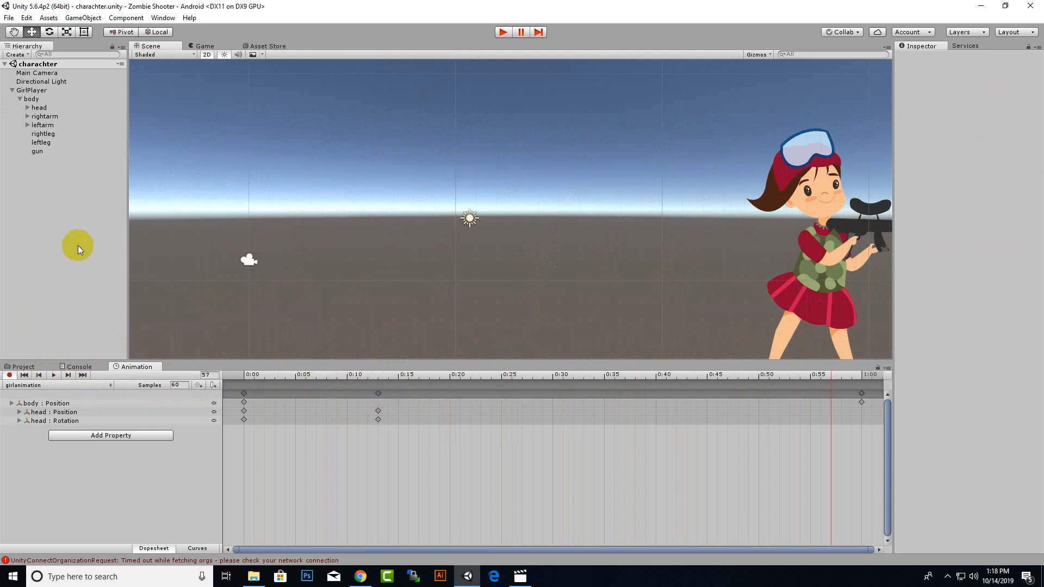
{"action": "left_click", "coordinate": [39, 112]}
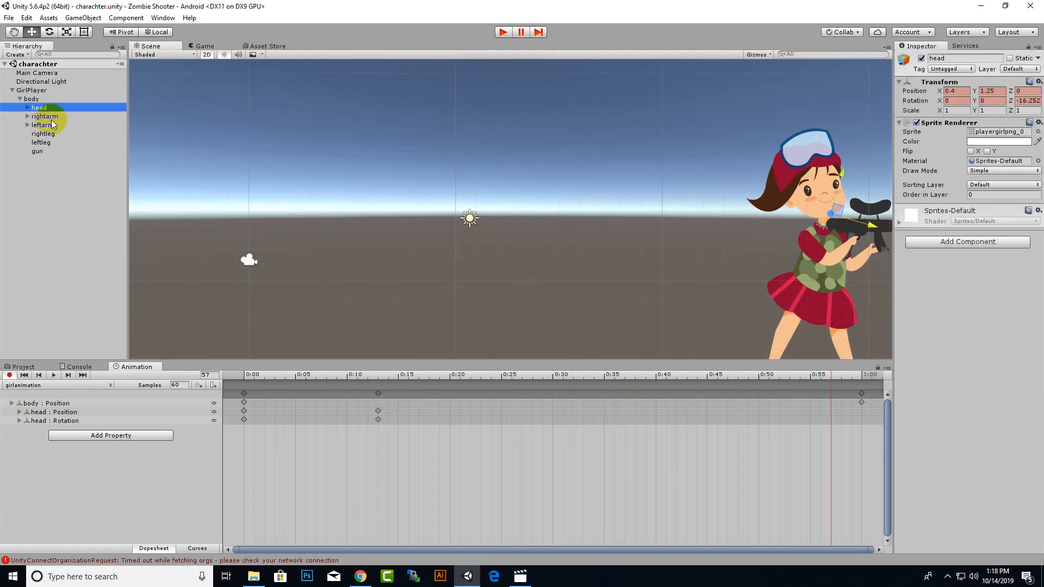
{"action": "left_click", "coordinate": [379, 375]}
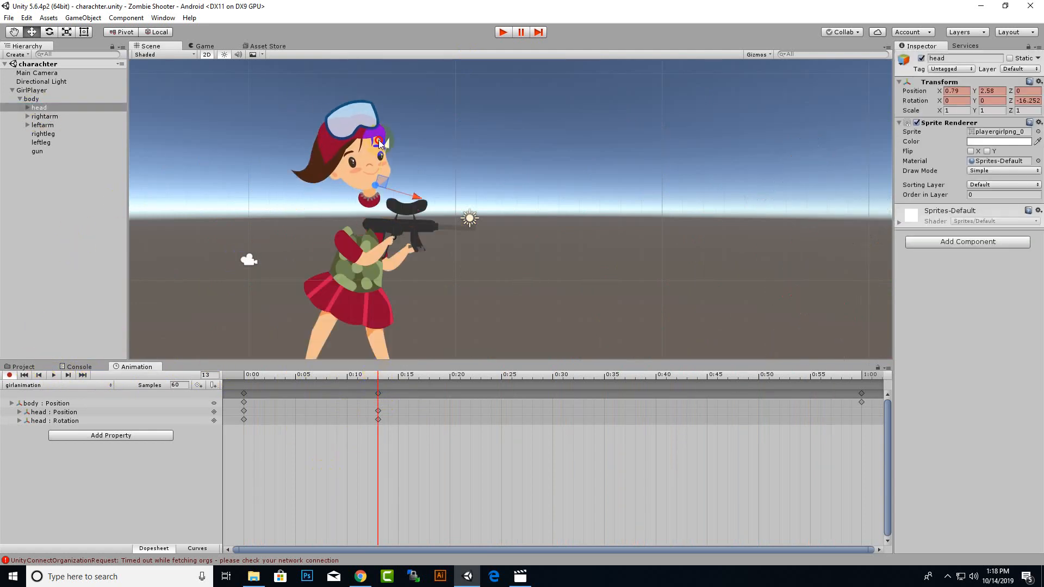
{"action": "left_click_drag", "start_coordinate": [378, 139], "coordinate": [410, 192]}
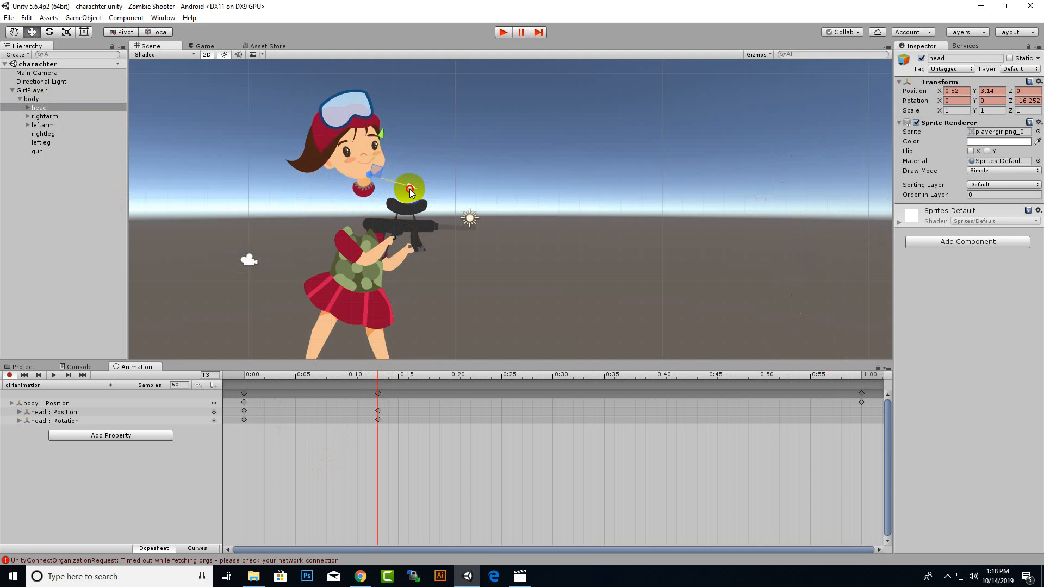
{"action": "left_click", "coordinate": [54, 376]}
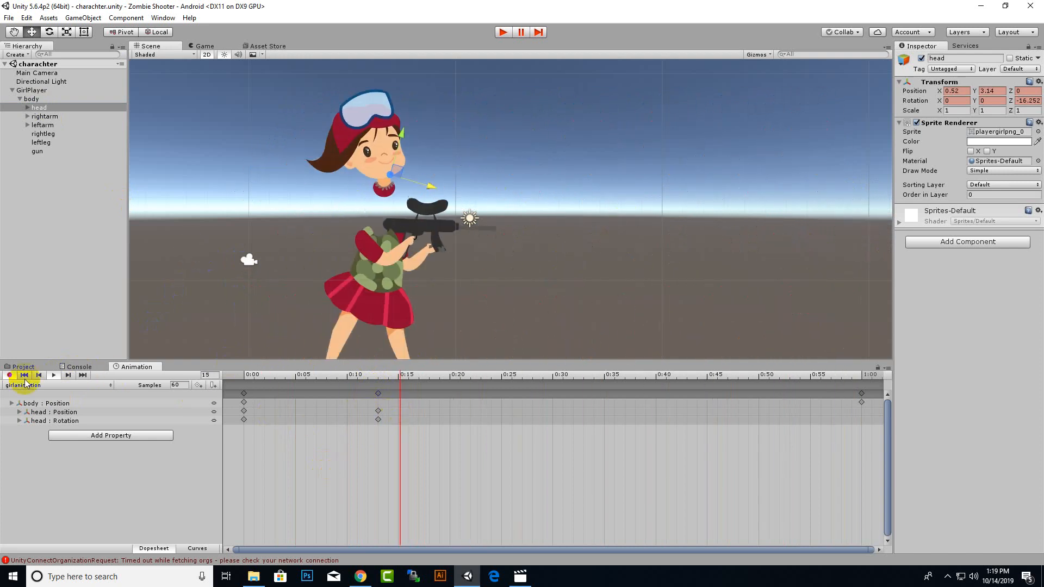
{"action": "left_click", "coordinate": [54, 375]}
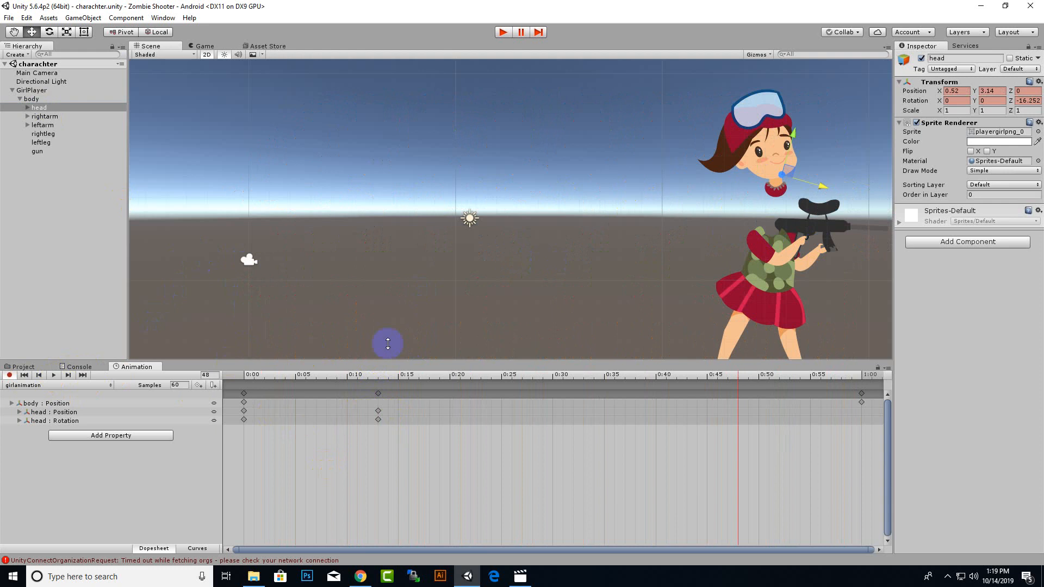
- Move the head's position and rotation keyframes from frame 13 to frame 29 and play back the clip
{"action": "left_click", "coordinate": [380, 375]}
{"action": "left_click", "coordinate": [378, 426]}
{"action": "left_click", "coordinate": [379, 394]}
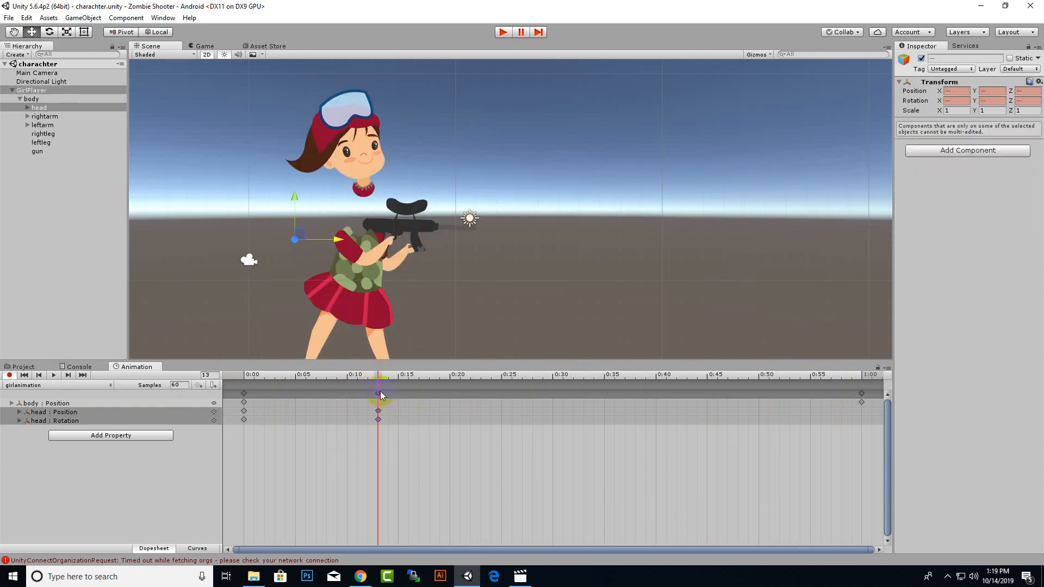
{"action": "left_click_drag", "start_coordinate": [381, 394], "coordinate": [541, 400]}
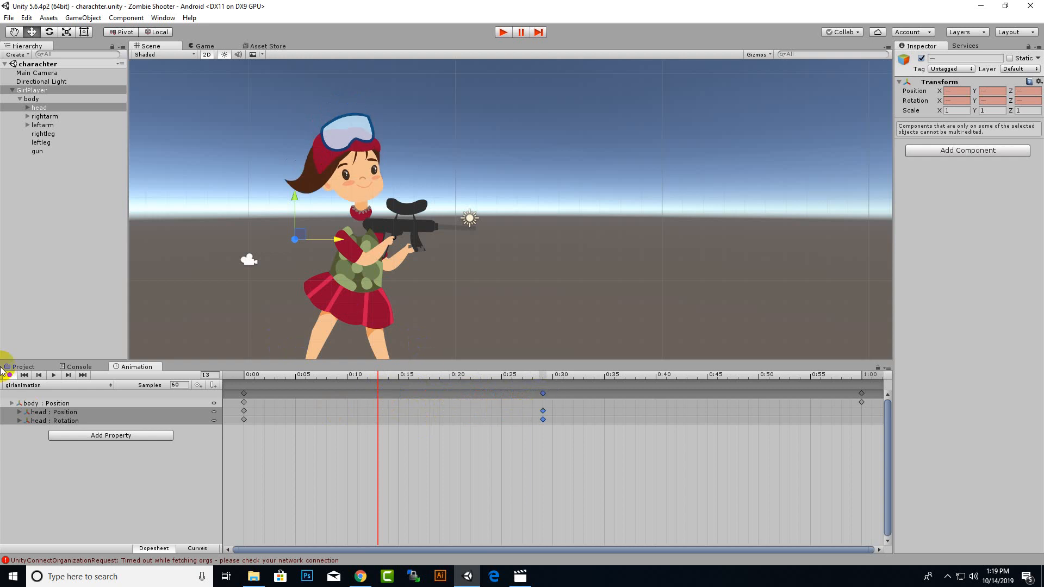
{"action": "left_click", "coordinate": [53, 375]}
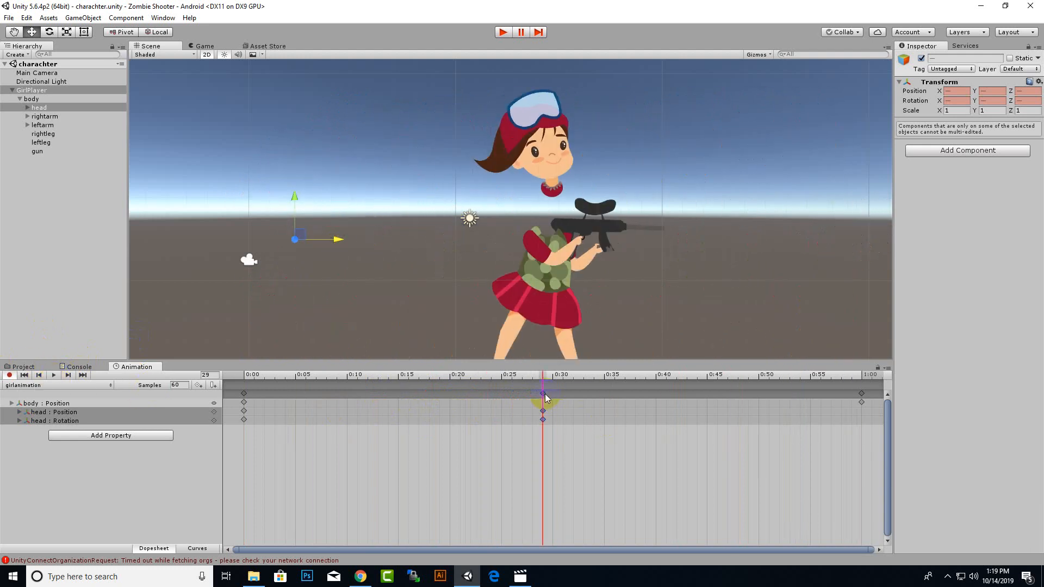
- Delete the head's position and rotation keyframes at frame 29 and play back the clip to check it
{"action": "key", "text": "Delete"}
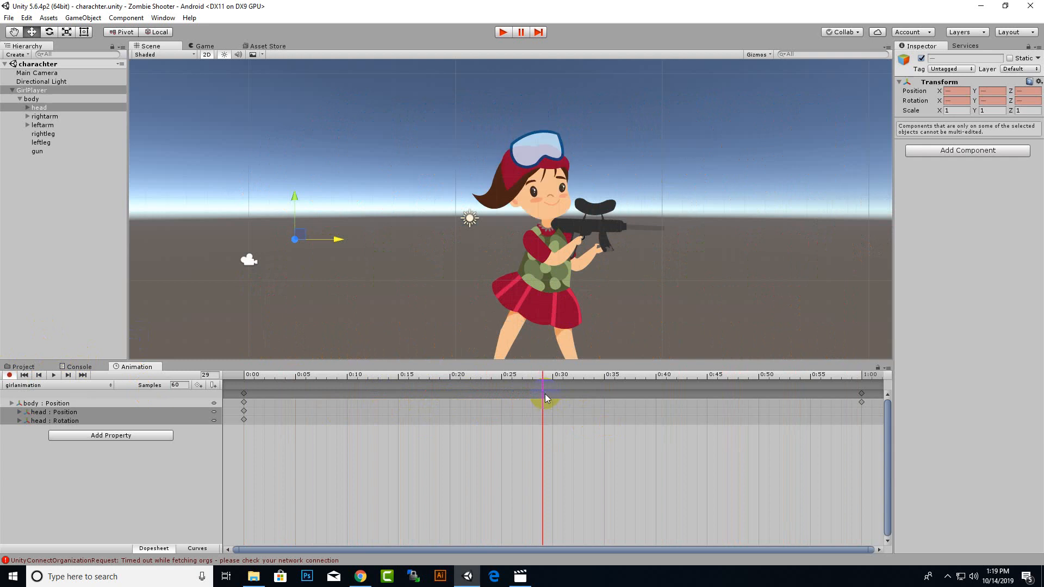
{"action": "left_click", "coordinate": [48, 376]}
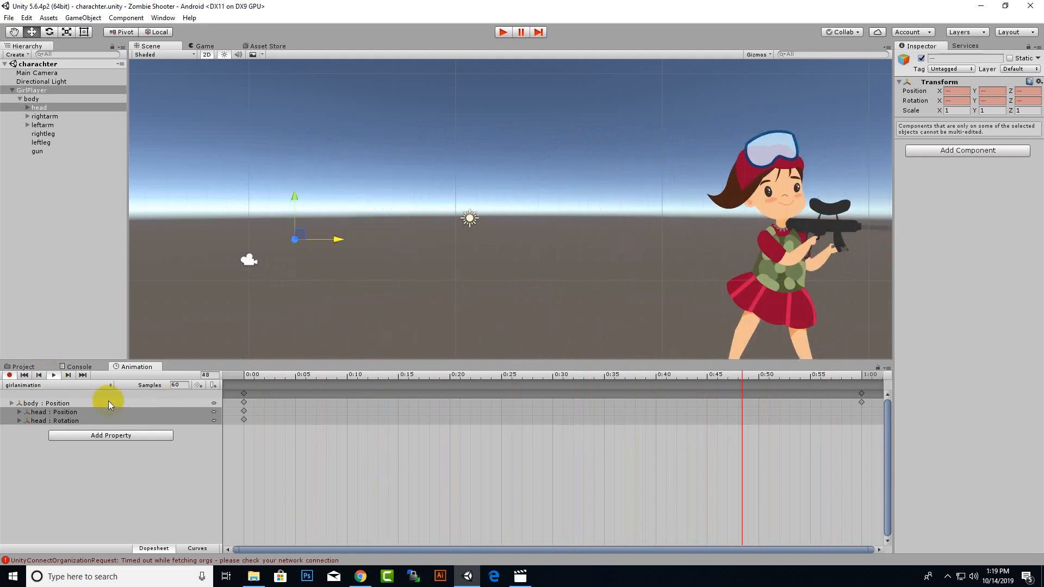
{"action": "left_click", "coordinate": [53, 375]}
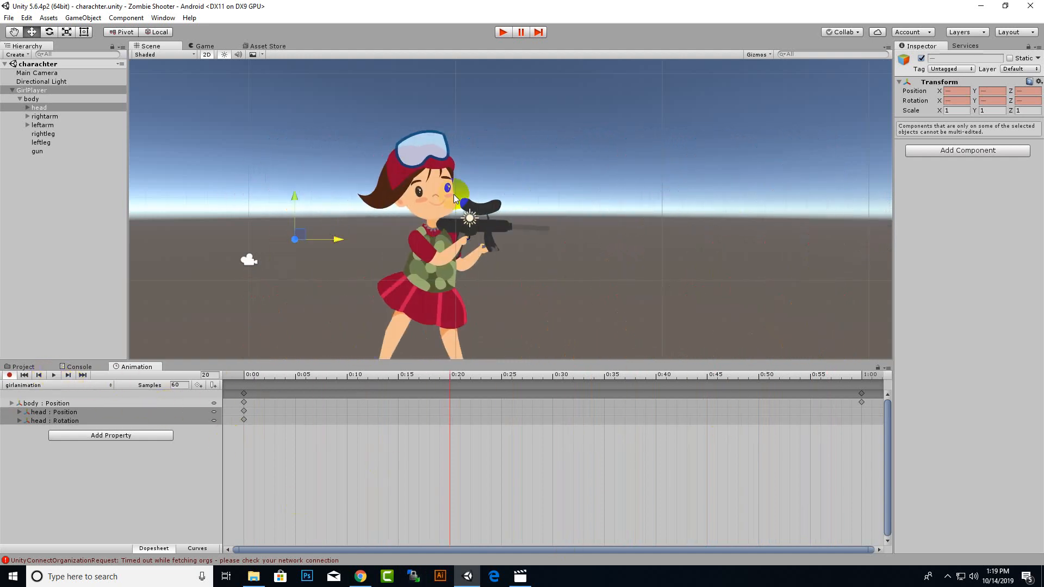
- Key the head at frame 31 with its position at about X 1, Y 2.78 and its Z rotation at about 17.9 degrees
{"action": "left_click", "coordinate": [436, 197]}
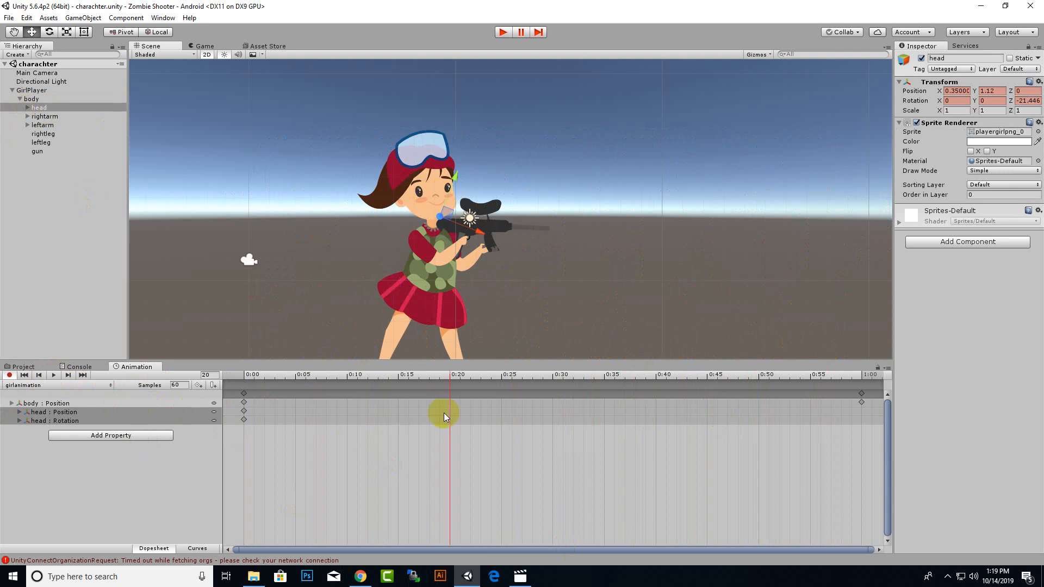
{"action": "left_click", "coordinate": [560, 374]}
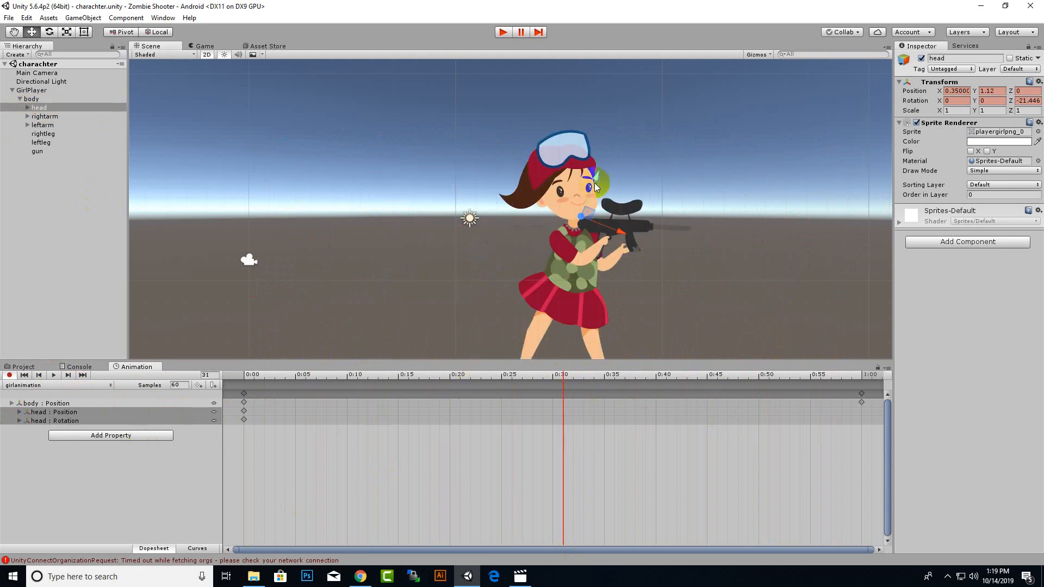
{"action": "left_click_drag", "start_coordinate": [599, 176], "coordinate": [600, 140]}
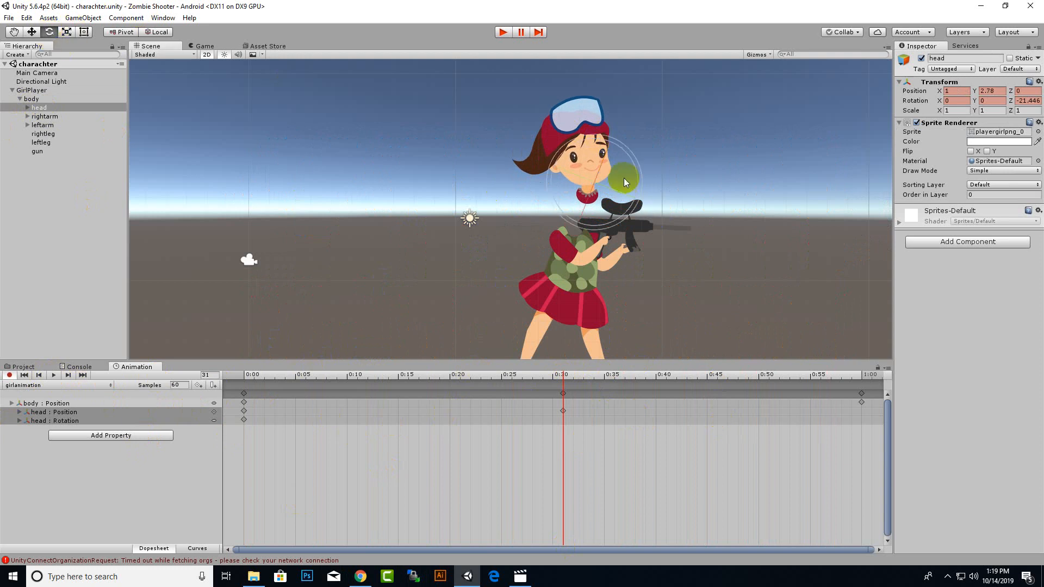
{"action": "left_click_drag", "start_coordinate": [634, 177], "coordinate": [637, 122]}
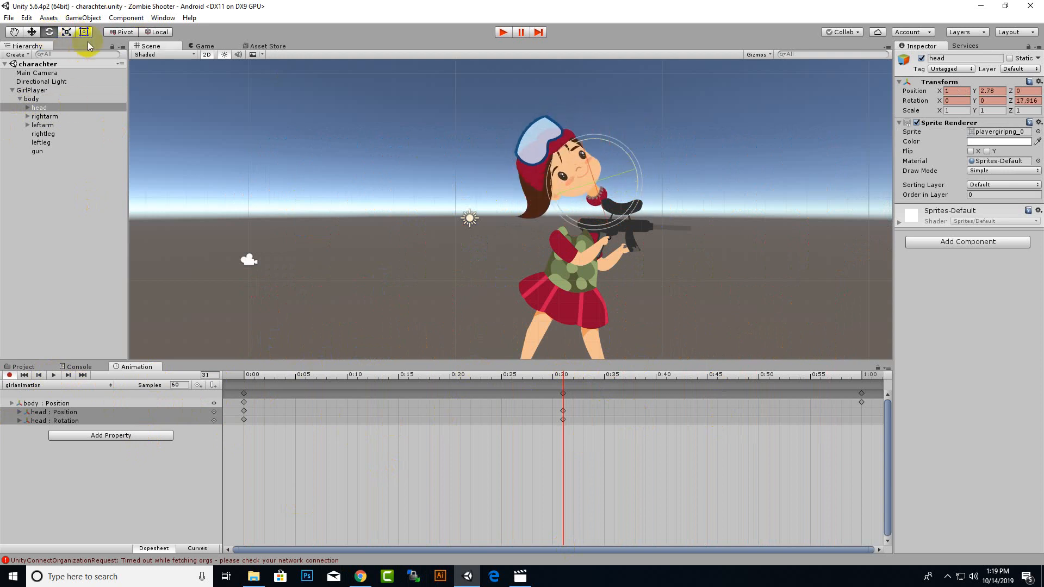
- Stretch the head to an X scale of about 2.02 at frame 31 and play back the clip to check it
{"action": "left_click", "coordinate": [67, 32]}
{"action": "left_click_drag", "start_coordinate": [646, 184], "coordinate": [679, 158]}
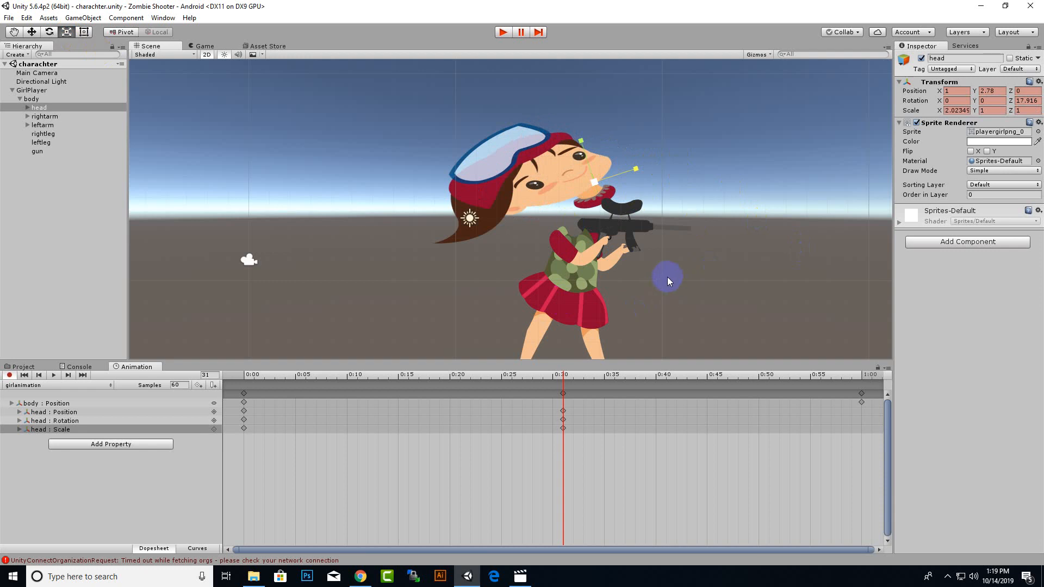
{"action": "left_click", "coordinate": [54, 376]}
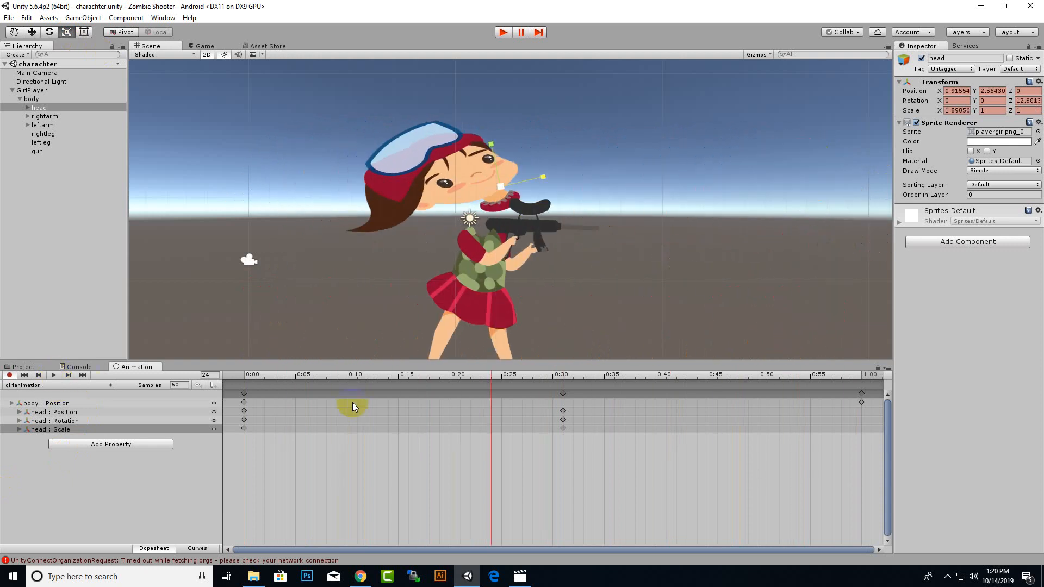
- Reduce the head's X scale to about 1.41 at frame 60
{"action": "left_click", "coordinate": [863, 377]}
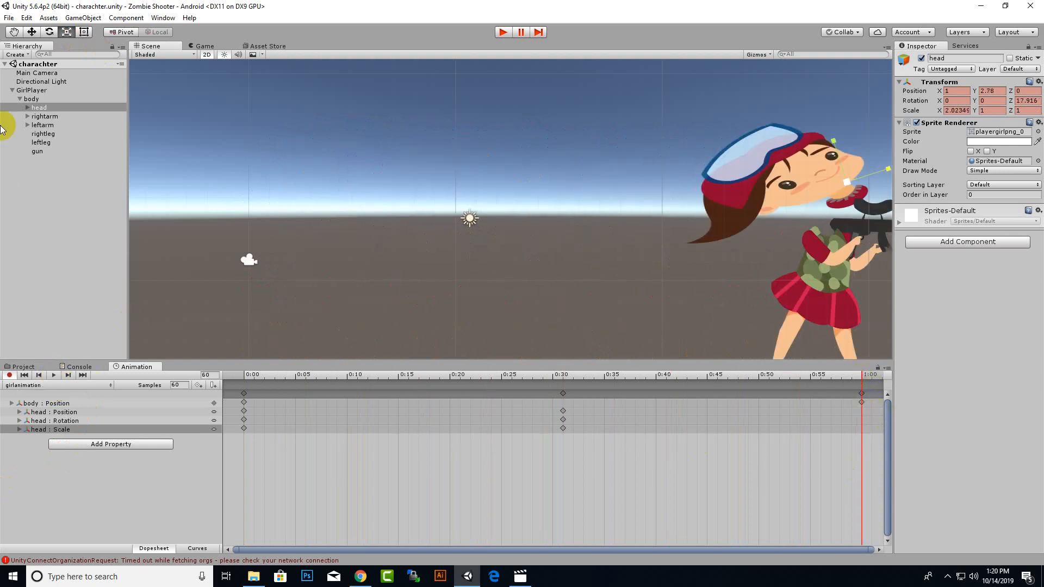
{"action": "scroll", "coordinate": [347, 215], "scroll_direction": "down", "scroll_amount": 6}
{"action": "middle_click_drag", "start_coordinate": [374, 226], "coordinate": [277, 247]}
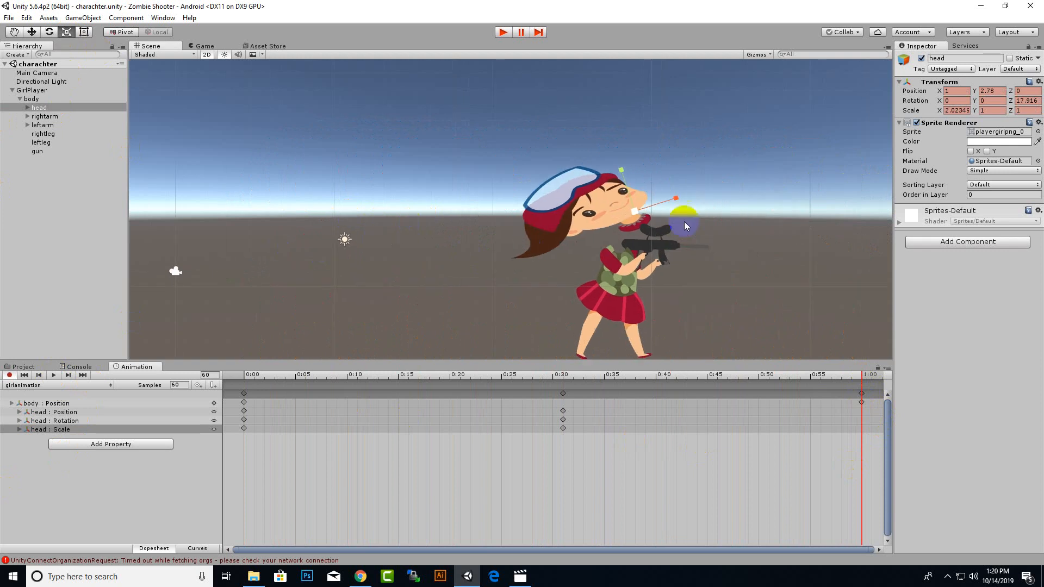
{"action": "left_click_drag", "start_coordinate": [683, 206], "coordinate": [669, 200]}
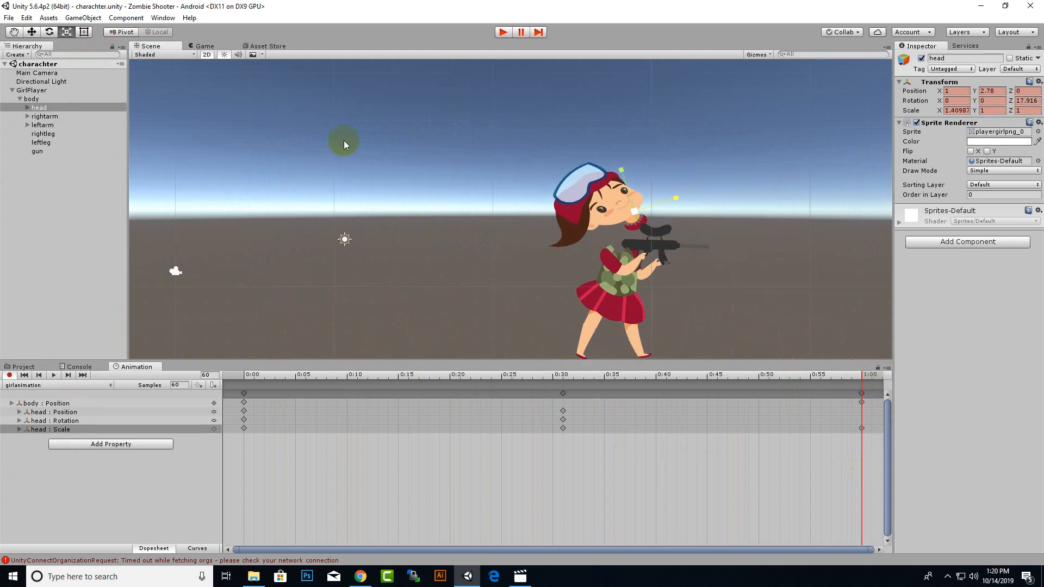
- Rotate the head at frame 60 to about X -12, Y -5, Z -6 degrees and play back the clip
{"action": "left_click_drag", "start_coordinate": [674, 251], "coordinate": [627, 252]}
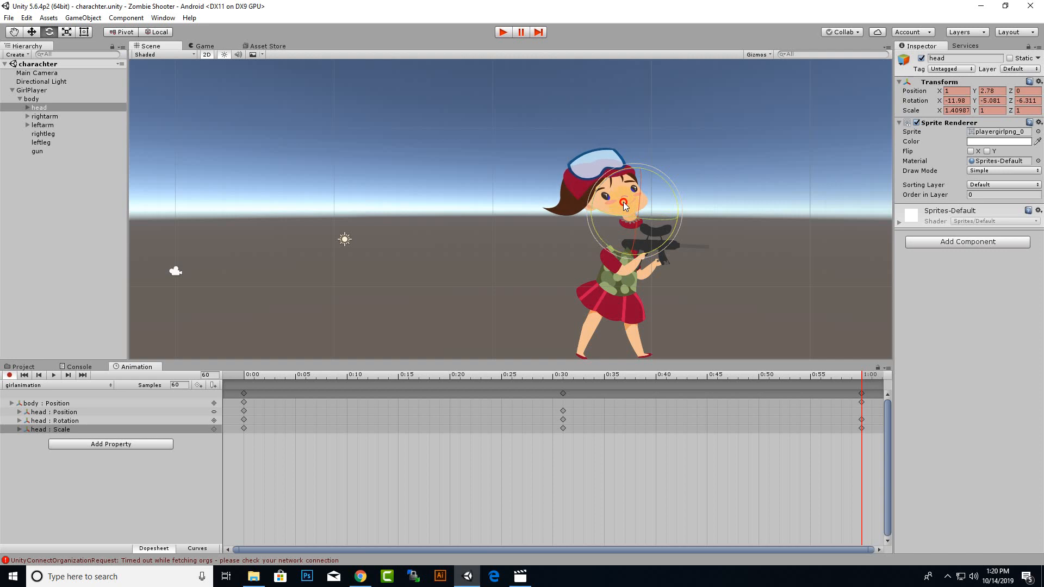
{"action": "left_click", "coordinate": [54, 375]}
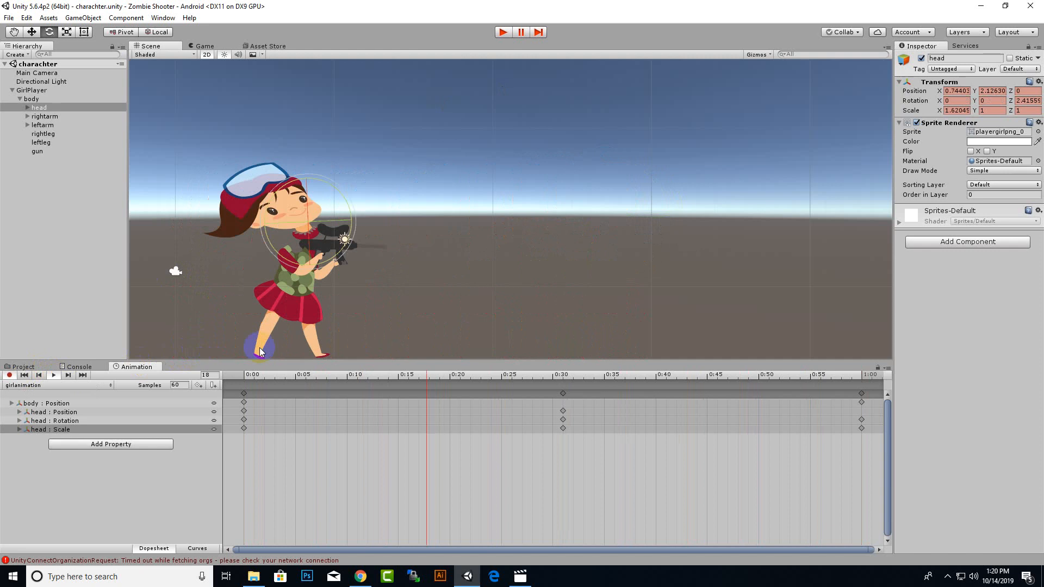
{"action": "left_click", "coordinate": [54, 375]}
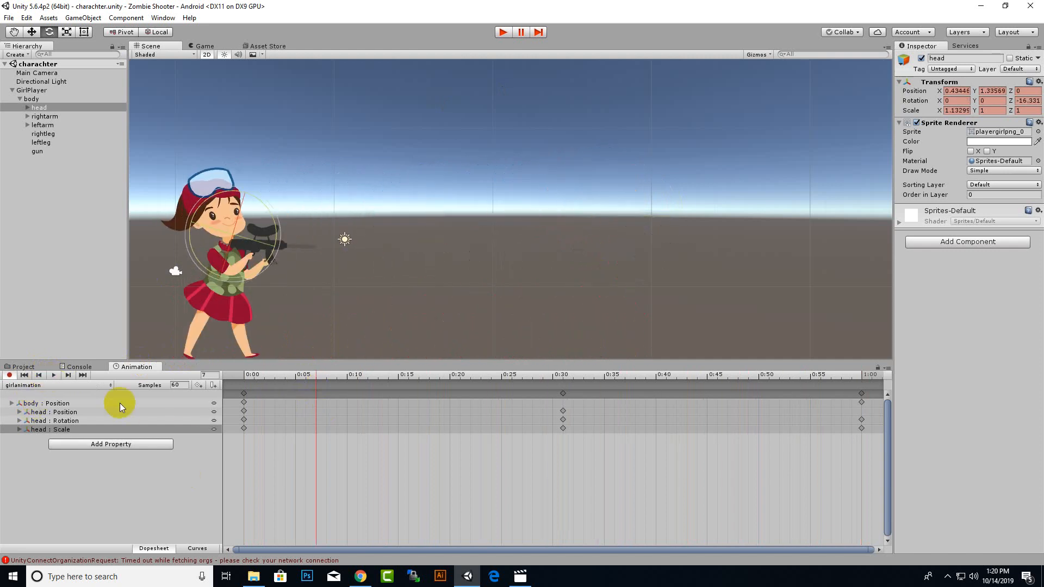
- Move all final keyframes from 1:00 to 2:00 and the head's middle keyframes to about 1:03
{"action": "scroll", "coordinate": [506, 299], "scroll_direction": "down", "scroll_amount": 2}
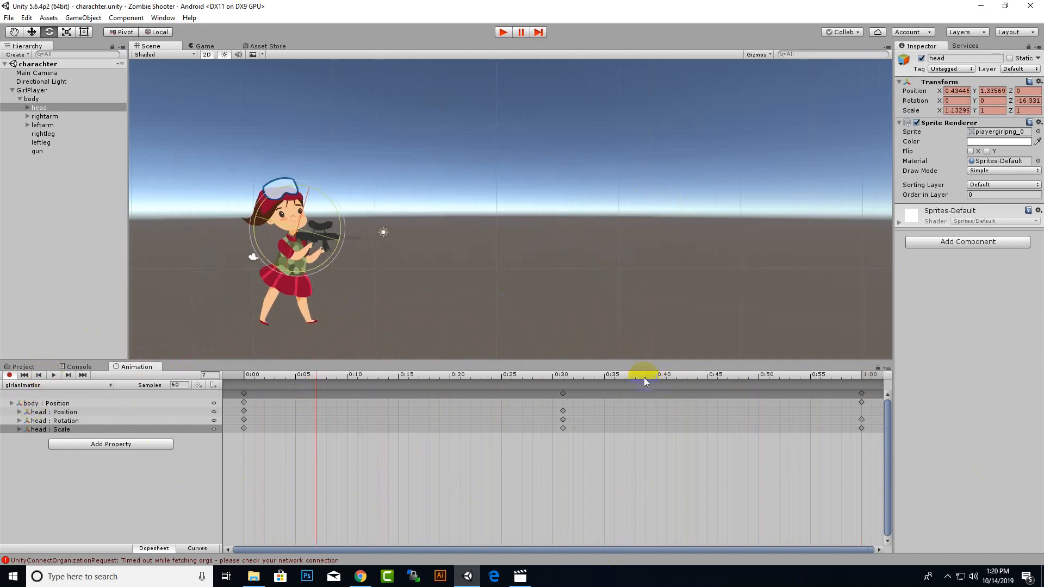
{"action": "scroll", "coordinate": [539, 299], "scroll_direction": "down", "scroll_amount": 1}
{"action": "middle_click_drag", "start_coordinate": [497, 306], "coordinate": [497, 278]}
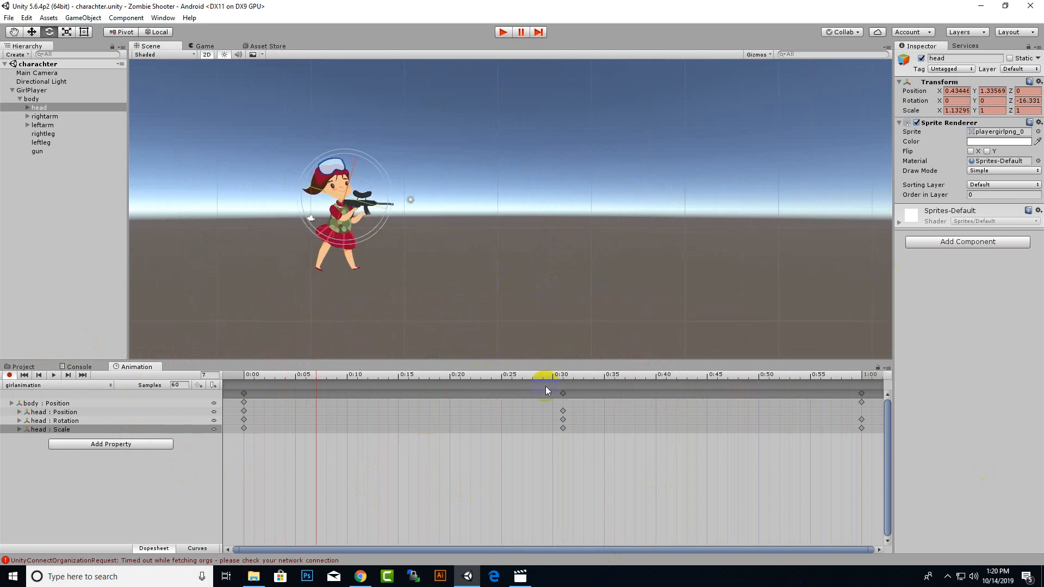
{"action": "scroll", "coordinate": [305, 462], "scroll_direction": "down", "scroll_amount": 6}
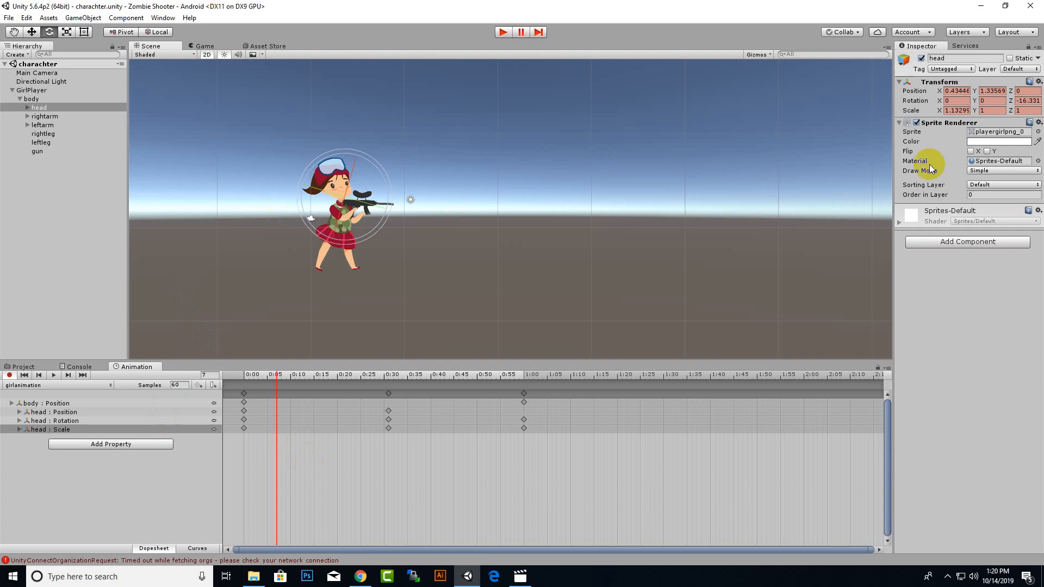
{"action": "left_click", "coordinate": [523, 393]}
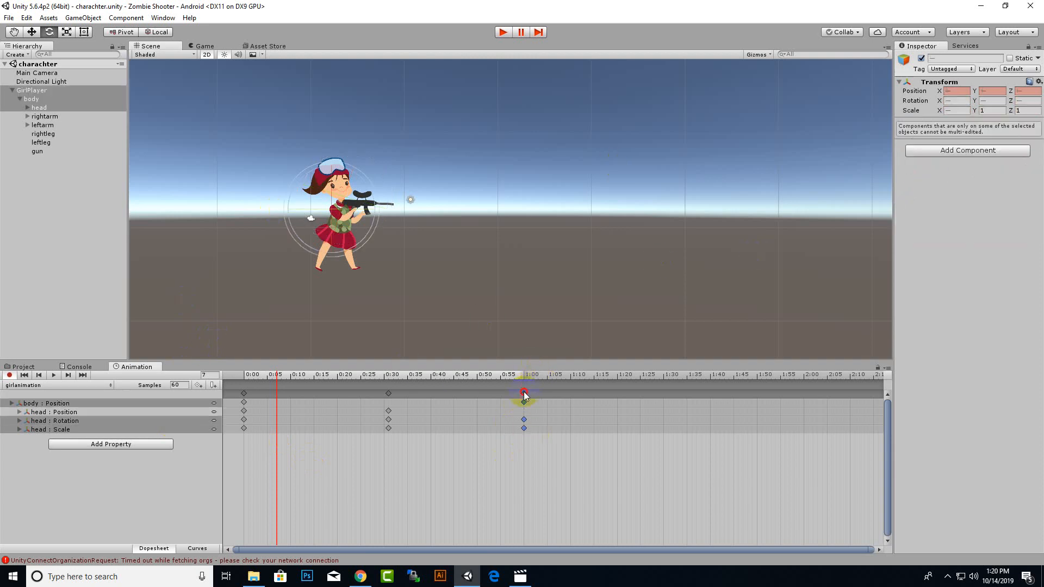
{"action": "left_click_drag", "start_coordinate": [527, 392], "coordinate": [707, 395]}
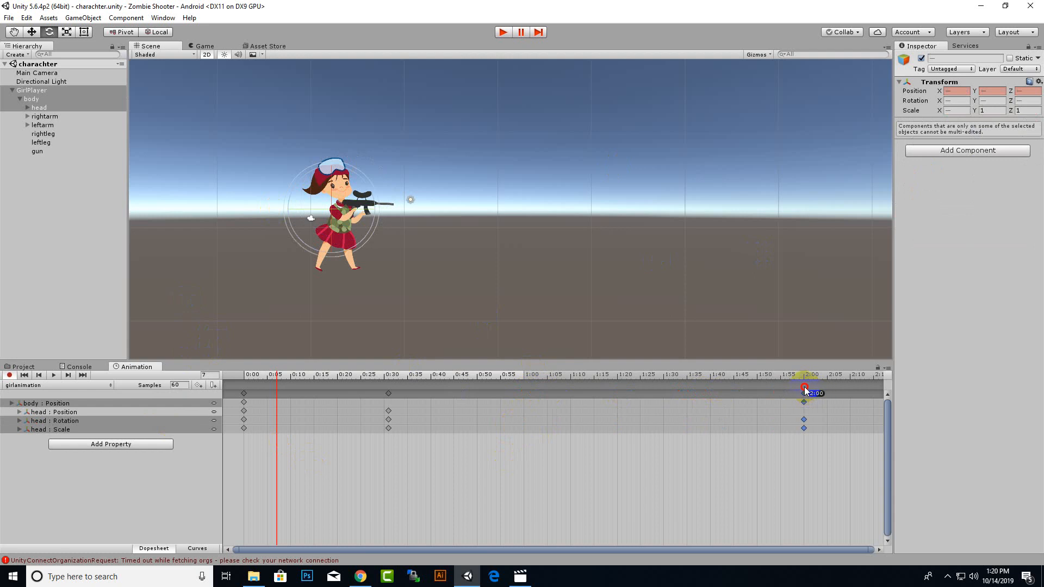
{"action": "left_click_drag", "start_coordinate": [805, 390], "coordinate": [804, 393]}
{"action": "left_click_drag", "start_coordinate": [388, 393], "coordinate": [538, 396]}
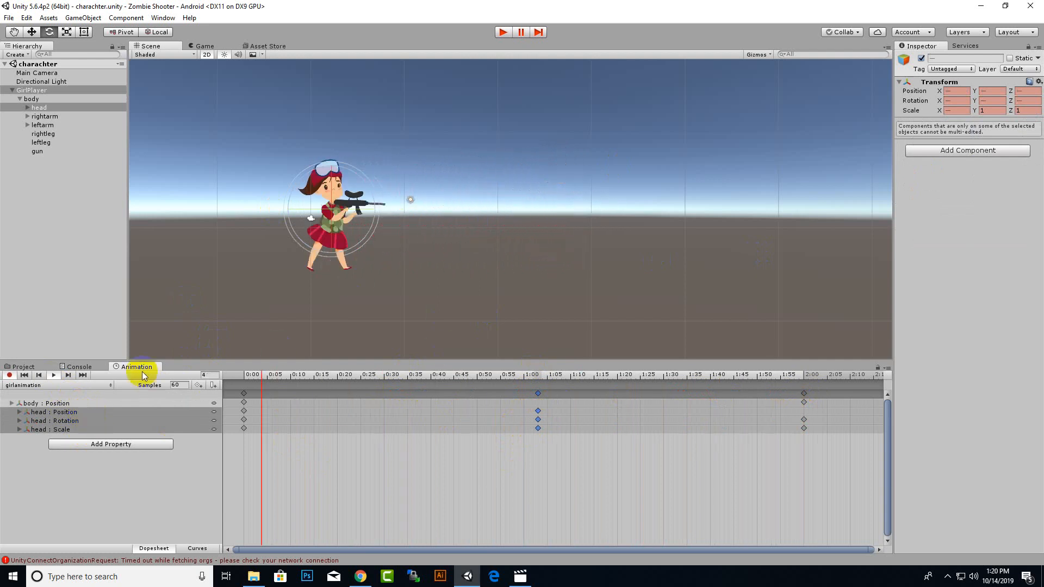
- Duplicate all the clip's keyframes and move the copies past the 2:00 keyframes, starting at about 2:50
{"action": "scroll", "coordinate": [457, 464], "scroll_direction": "down", "scroll_amount": 5}
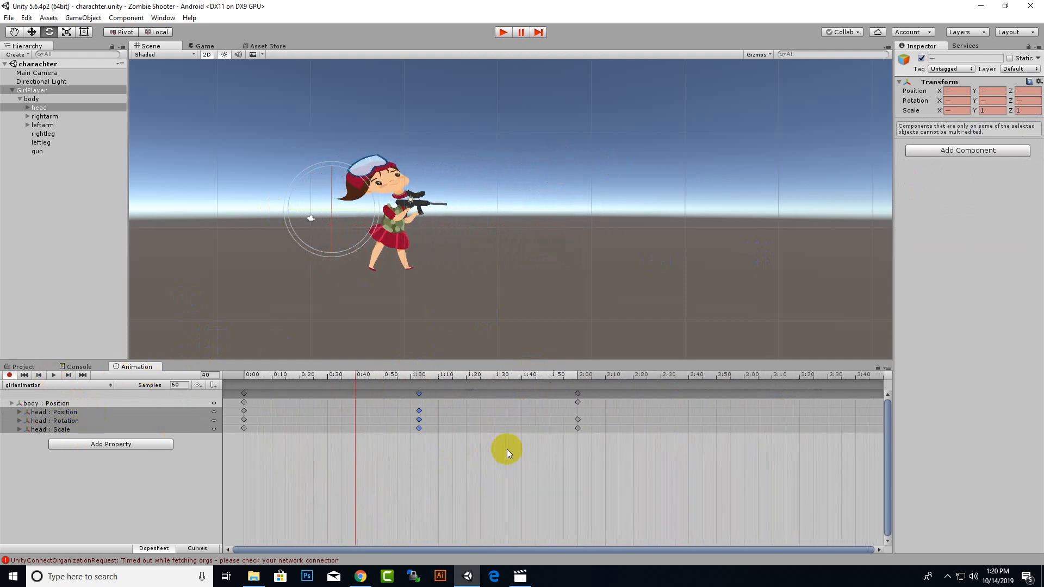
{"action": "scroll", "coordinate": [543, 460], "scroll_direction": "down", "scroll_amount": 3}
{"action": "scroll", "coordinate": [375, 442], "scroll_direction": "down", "scroll_amount": 5}
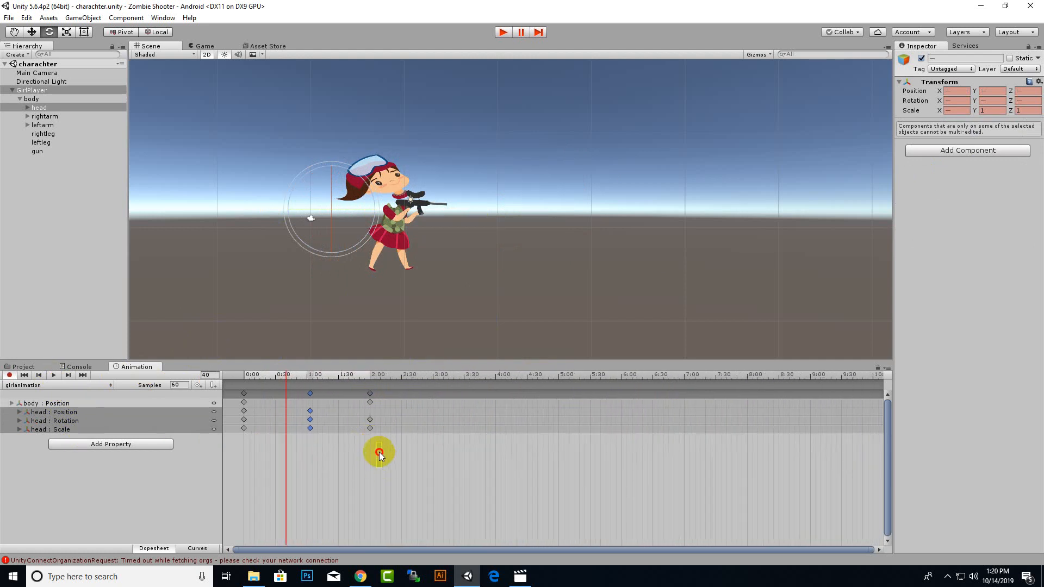
{"action": "left_click_drag", "start_coordinate": [381, 467], "coordinate": [218, 389]}
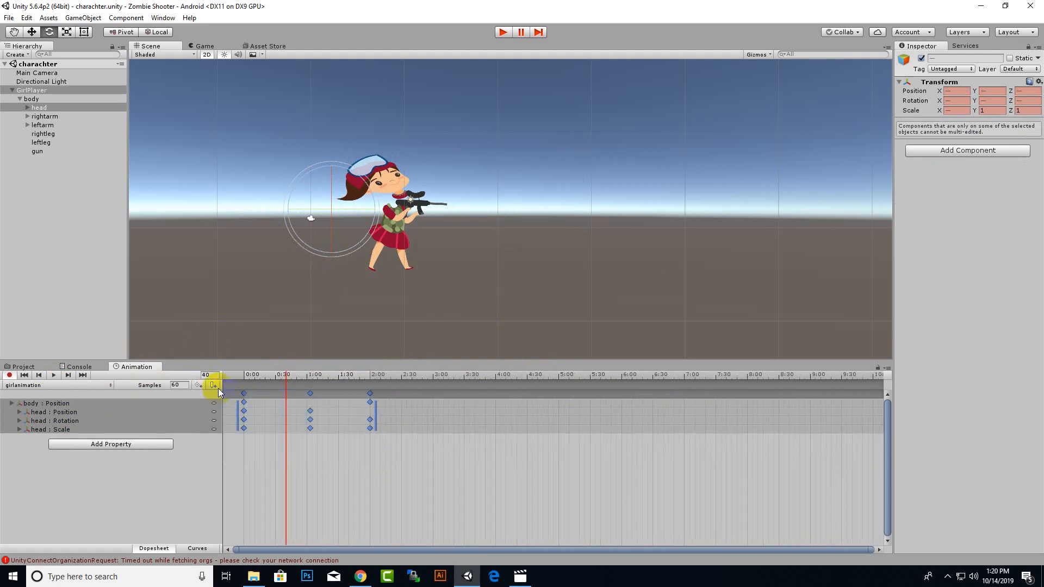
{"action": "left_click", "coordinate": [402, 411]}
{"action": "key", "text": "ctrl+v"}
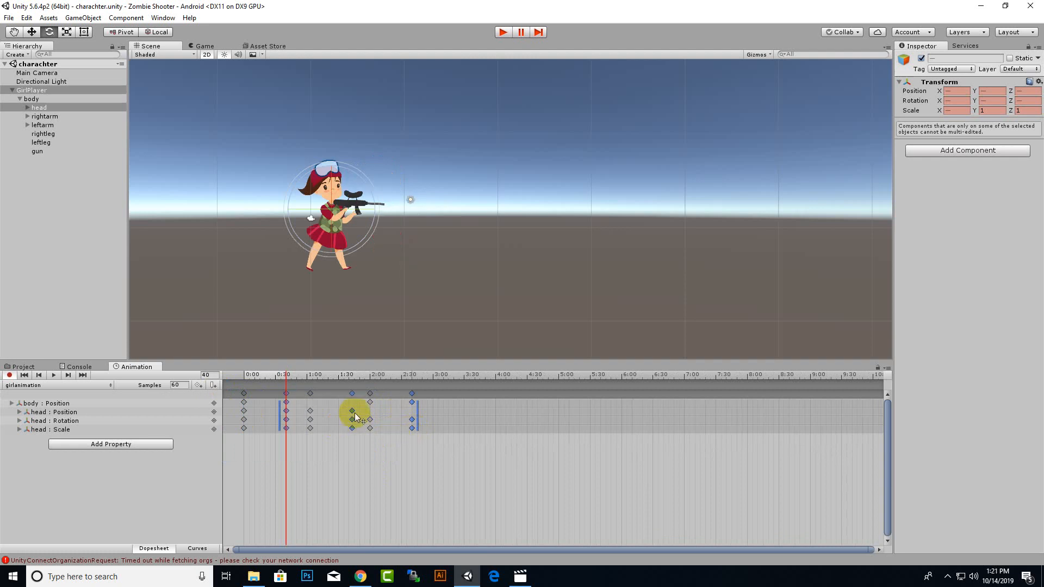
{"action": "left_click_drag", "start_coordinate": [353, 412], "coordinate": [491, 414]}
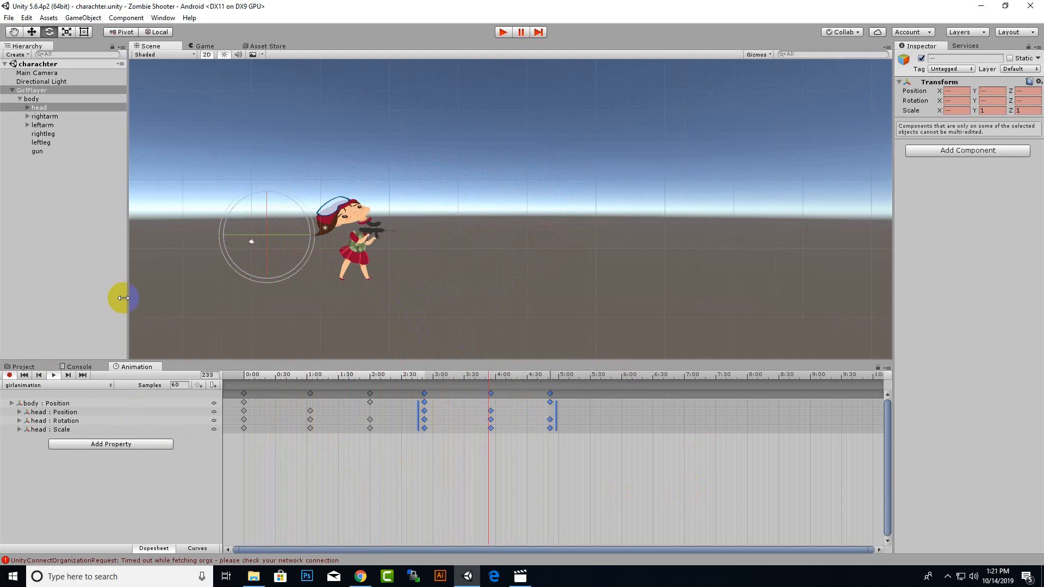
- Key the gun's sprite color to bright cyan at frame 121 and play back the clip
{"action": "left_click", "coordinate": [37, 151]}
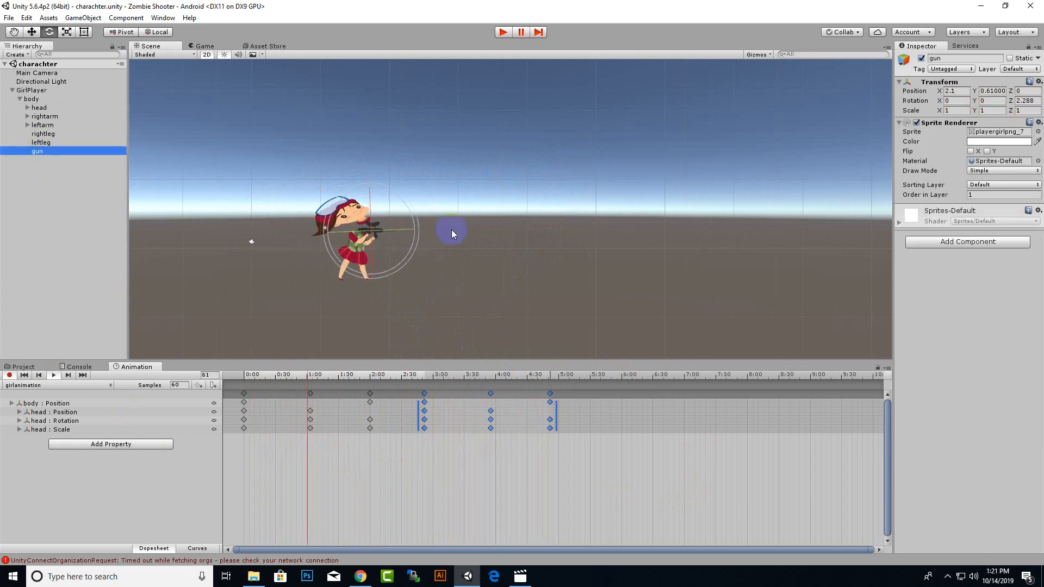
{"action": "scroll", "coordinate": [443, 264], "scroll_direction": "up", "scroll_amount": 8}
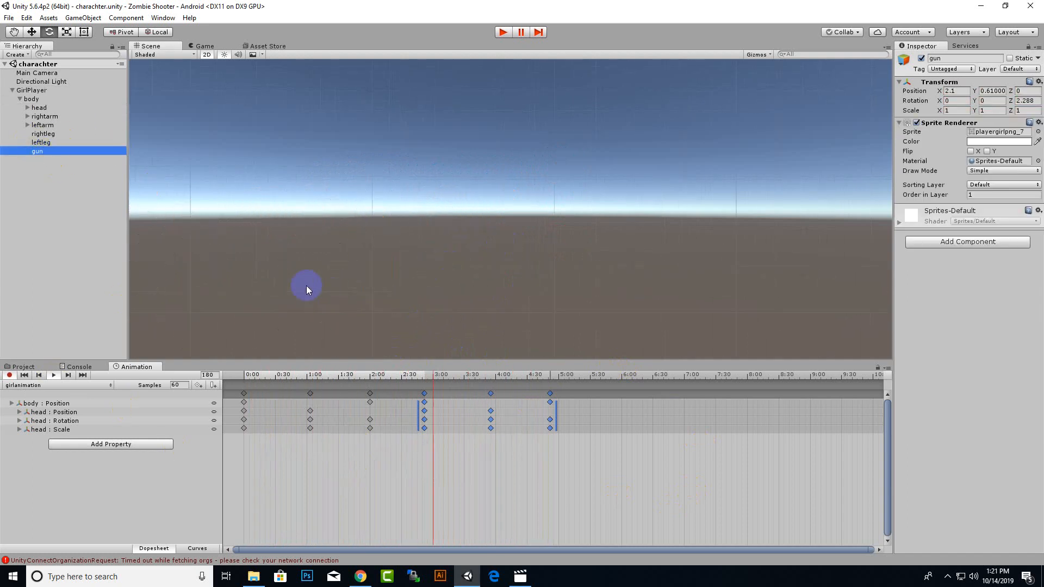
{"action": "middle_click_drag", "start_coordinate": [305, 285], "coordinate": [515, 274]}
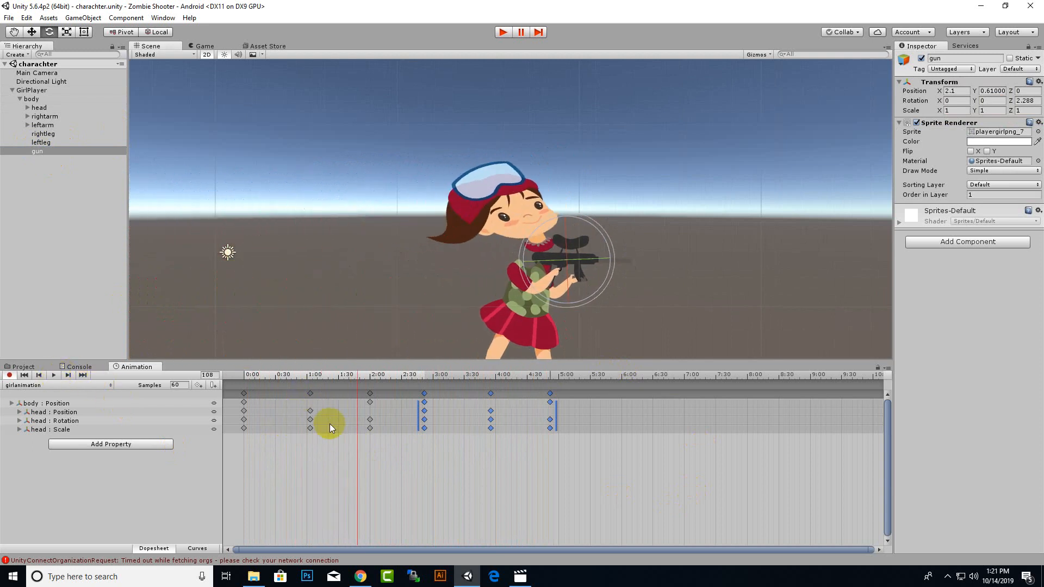
{"action": "left_click", "coordinate": [372, 376]}
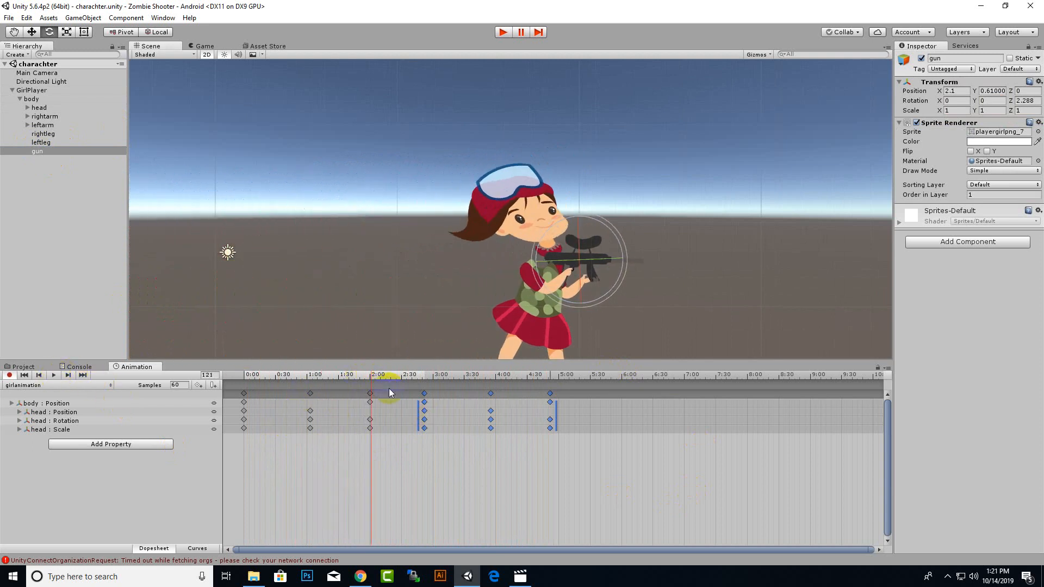
{"action": "left_click", "coordinate": [1007, 141]}
{"action": "left_click_drag", "start_coordinate": [951, 303], "coordinate": [992, 267]}
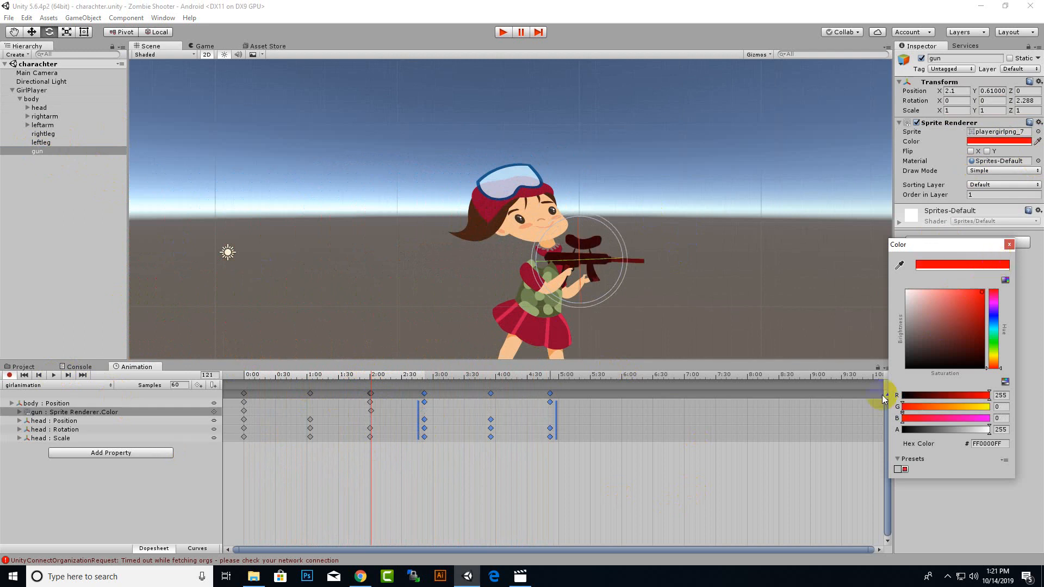
{"action": "left_click", "coordinate": [994, 334]}
{"action": "left_click_drag", "start_coordinate": [946, 333], "coordinate": [1006, 287]}
{"action": "left_click", "coordinate": [1012, 245]}
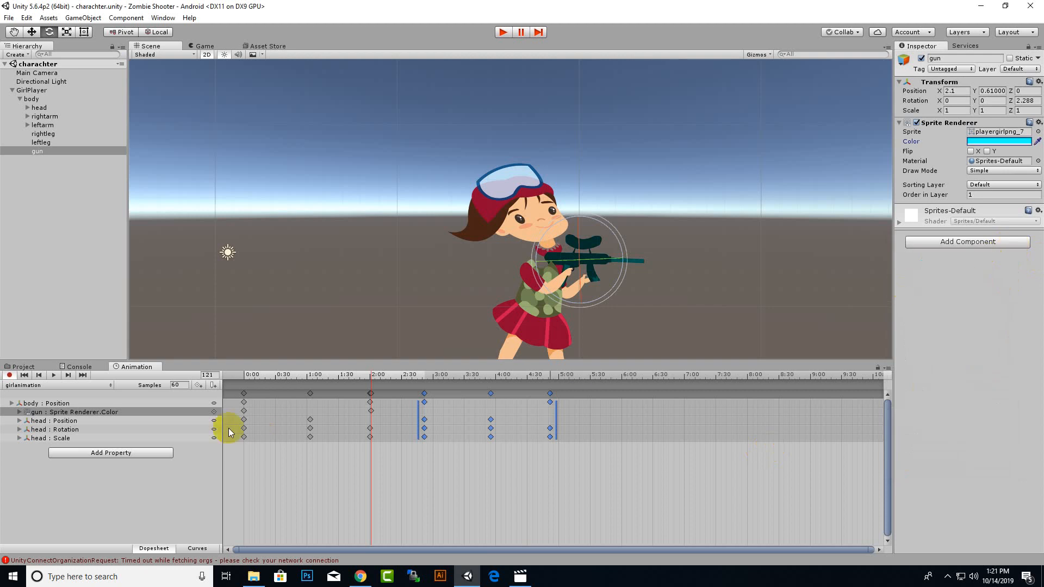
{"action": "left_click", "coordinate": [56, 376]}
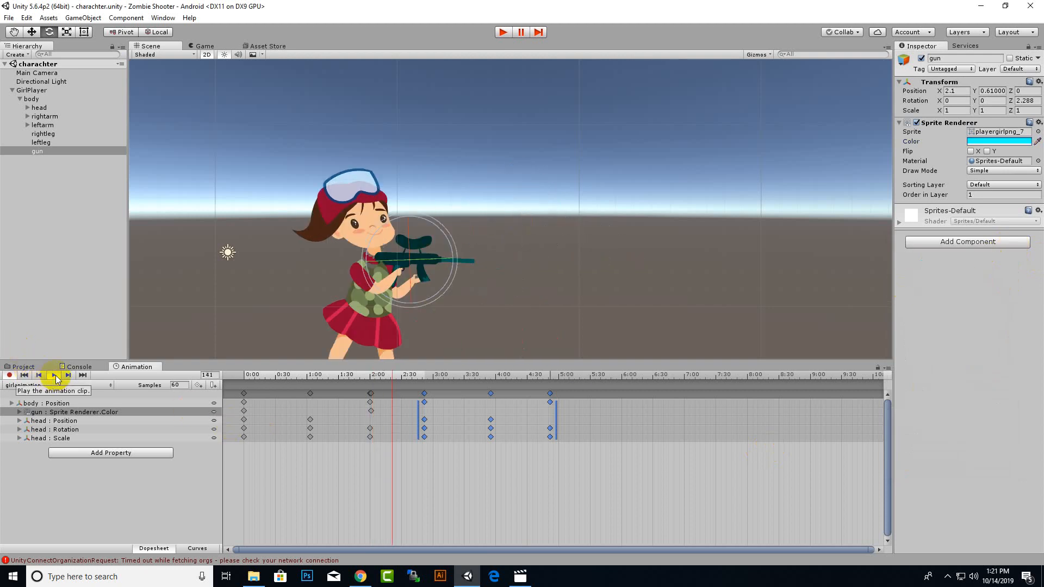
{"action": "scroll", "coordinate": [343, 326], "scroll_direction": "down", "scroll_amount": 4}
{"action": "scroll", "coordinate": [342, 323], "scroll_direction": "down", "scroll_amount": 3}
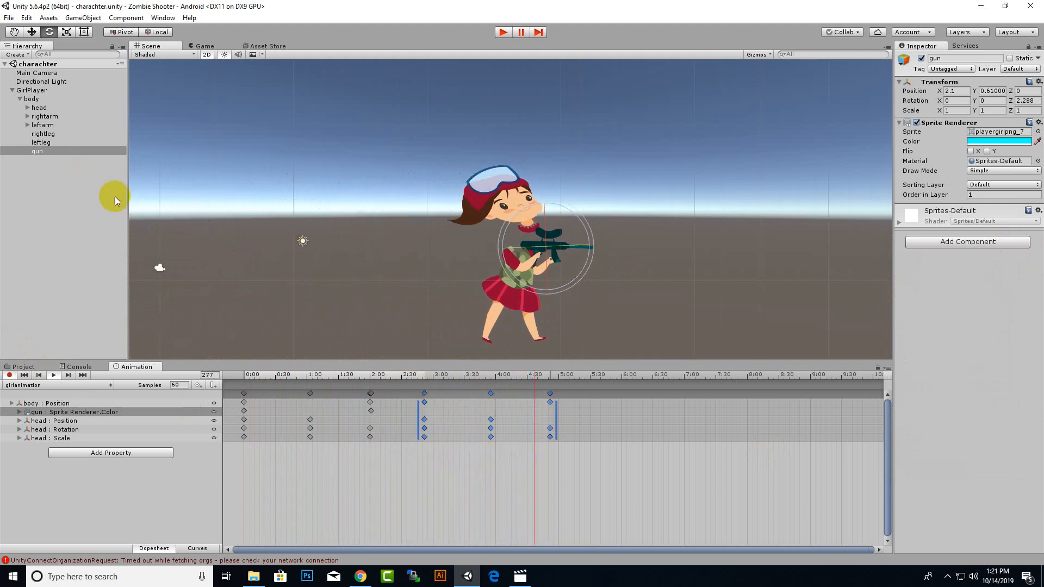
- Key the gun's sprite X flip on at about 1:25 and off at about 3:23 during playback
{"action": "left_click", "coordinate": [35, 152]}
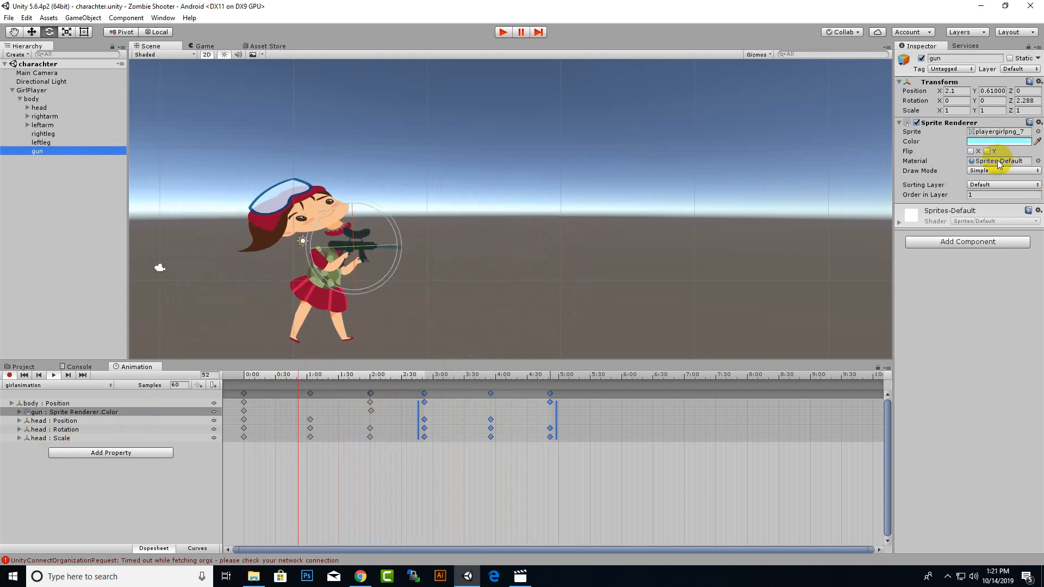
{"action": "left_click", "coordinate": [971, 151]}
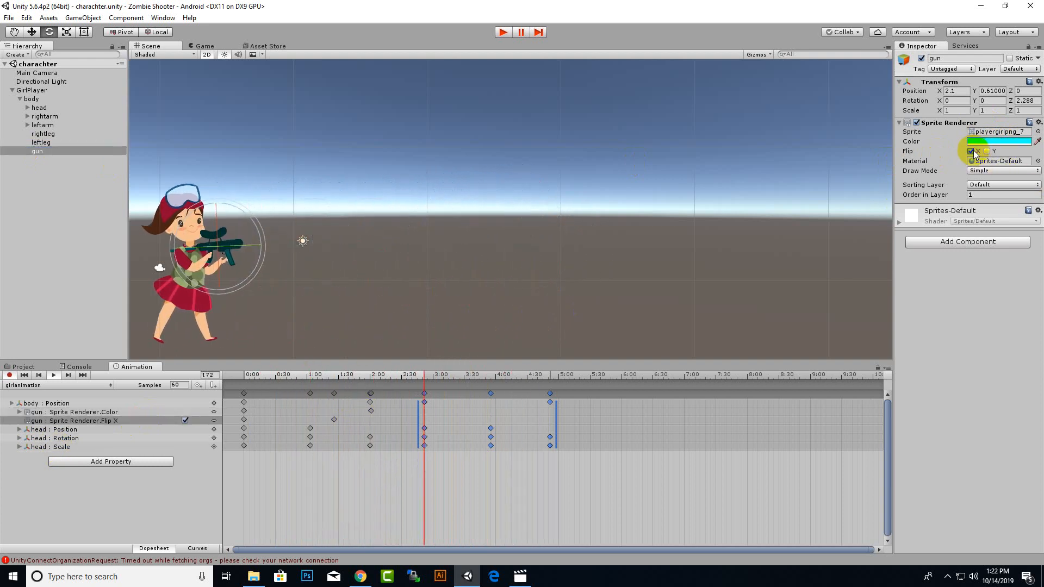
{"action": "left_click", "coordinate": [971, 151]}
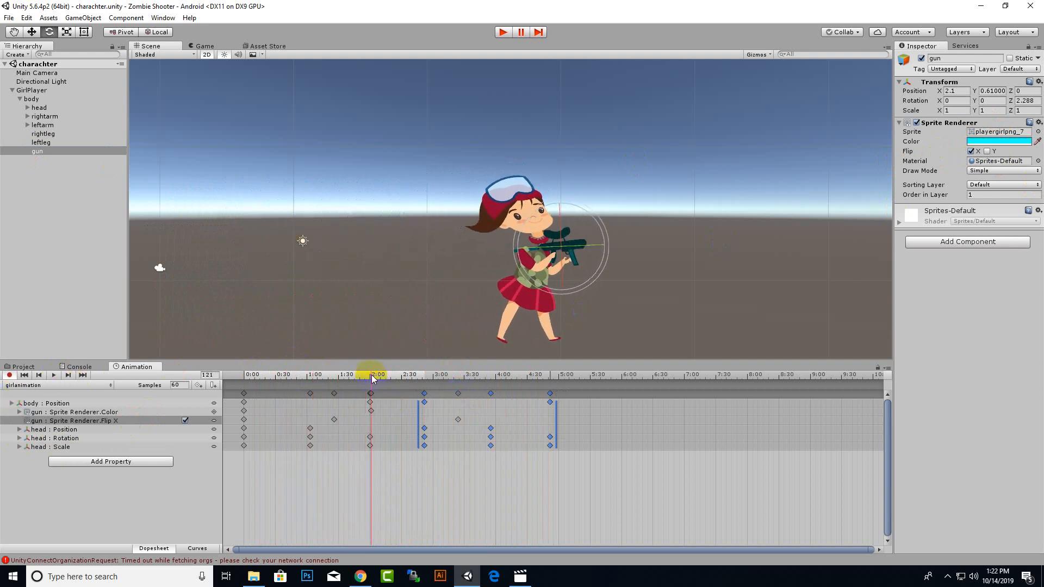
- Key the gun at frame 145 with a Z rotation of about -15.7 degrees and the red color FF002FFF, and play back the clip
{"action": "left_click", "coordinate": [397, 375]}
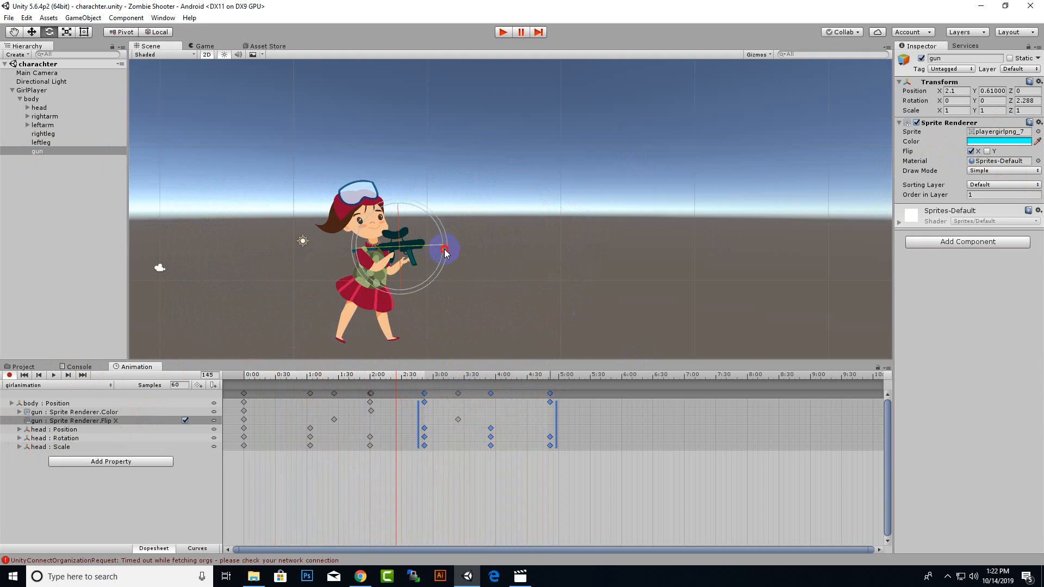
{"action": "left_click_drag", "start_coordinate": [441, 238], "coordinate": [449, 257]}
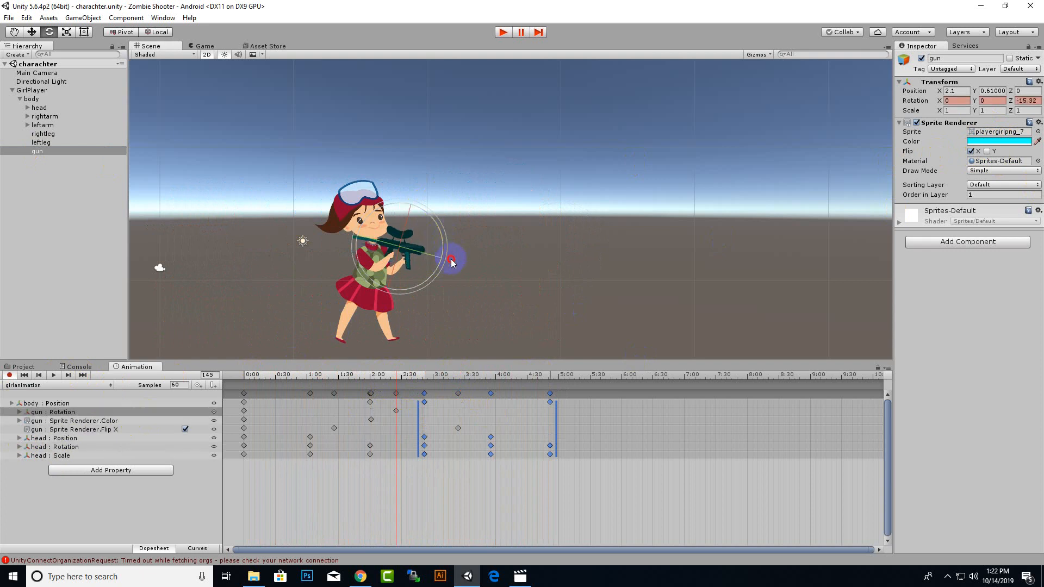
{"action": "left_click", "coordinate": [998, 141]}
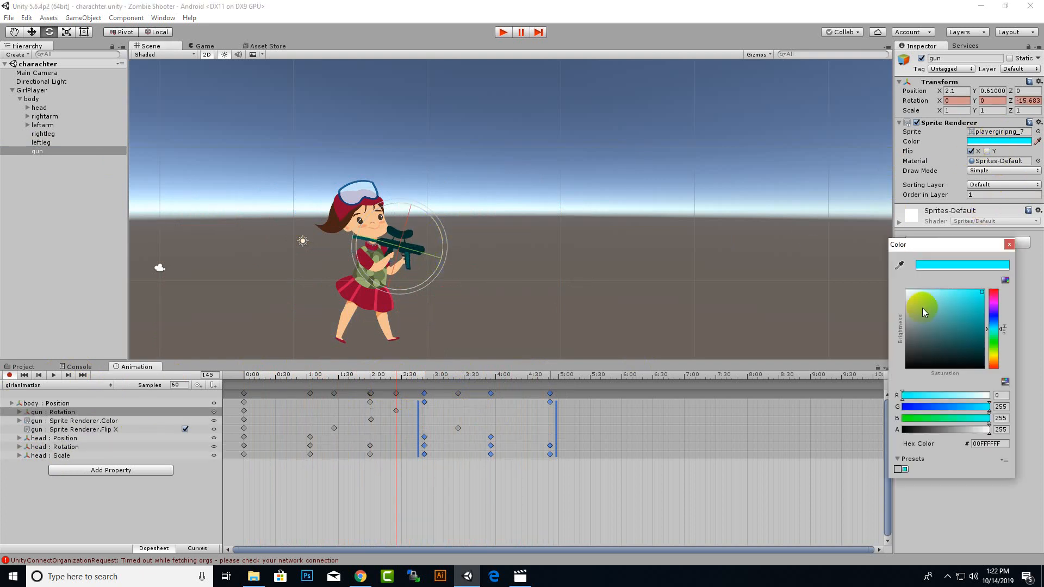
{"action": "left_click", "coordinate": [993, 293]}
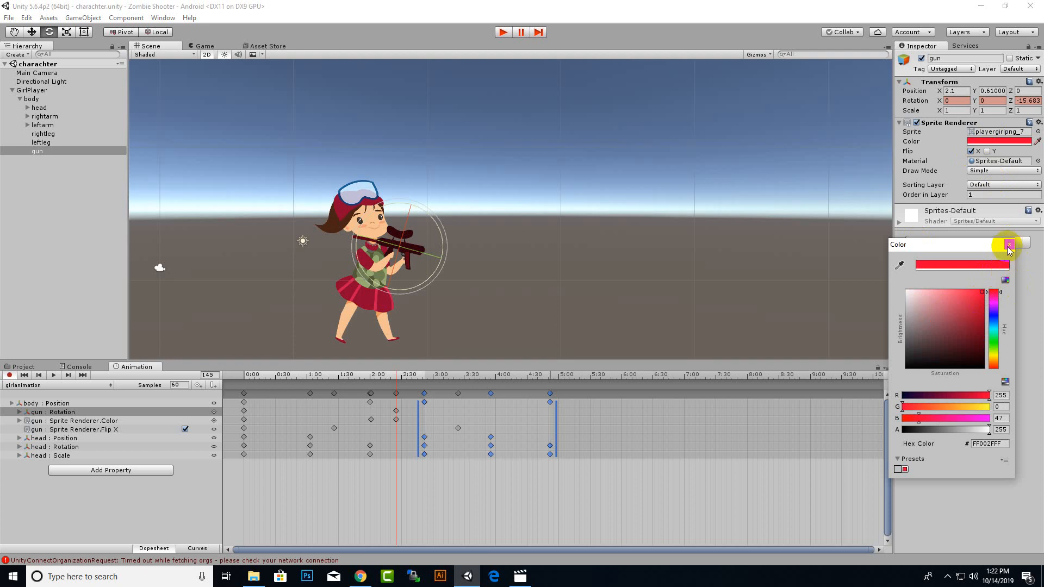
{"action": "left_click", "coordinate": [1008, 245]}
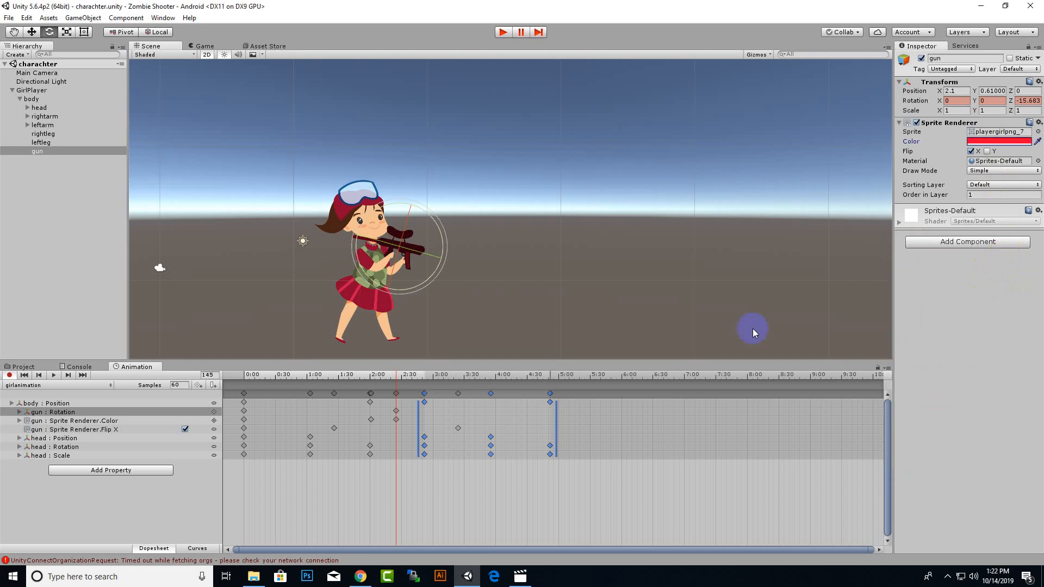
{"action": "left_click", "coordinate": [54, 375]}
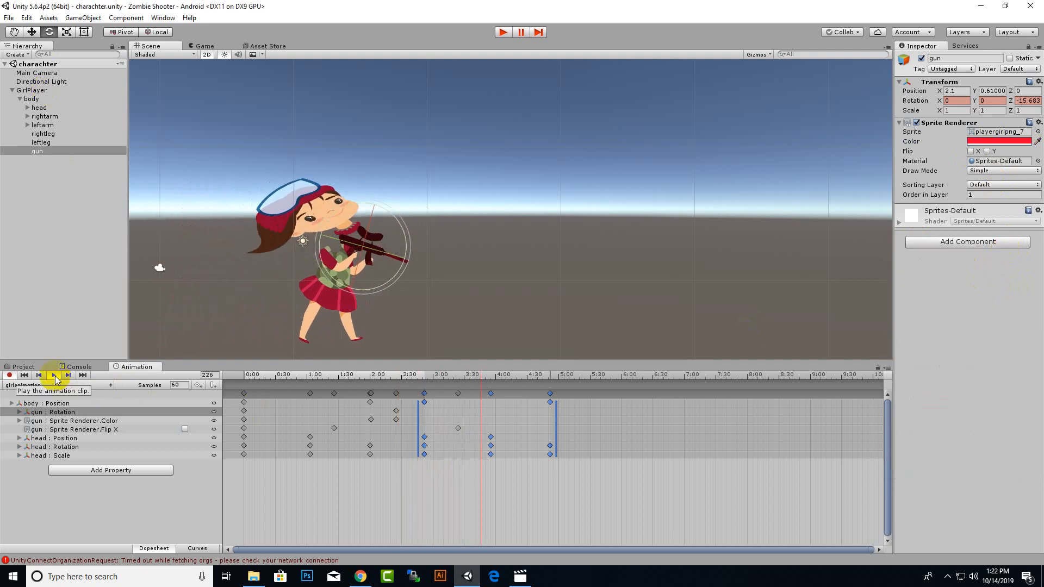